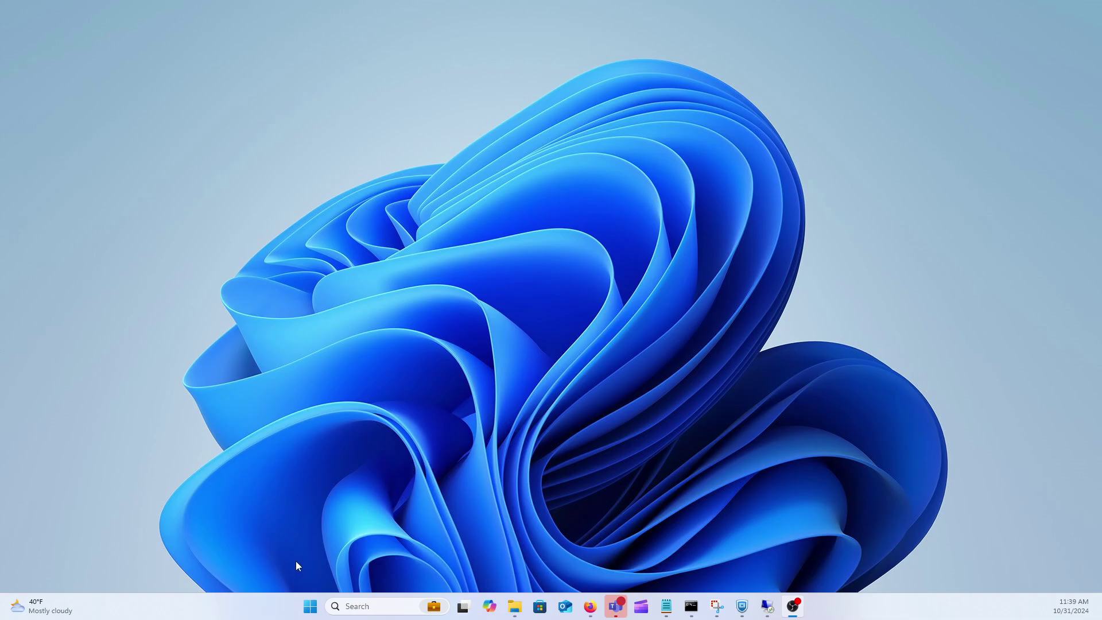
# Launch certlm.msc from Run, maximize the console and widen the store tree pane.
pyautogui.rightClick(310, 607)
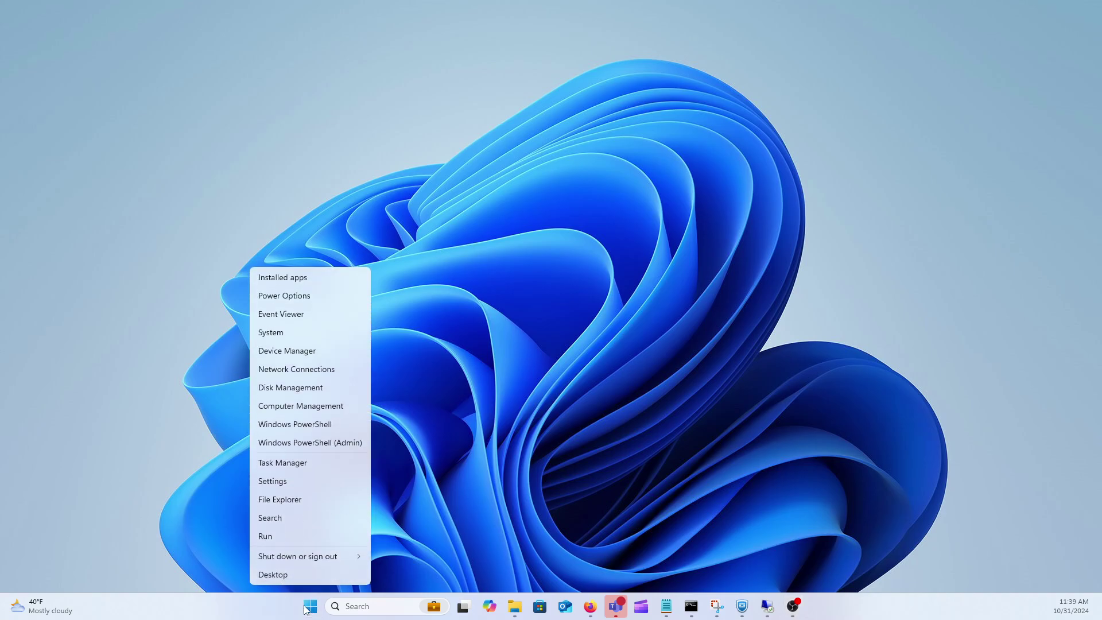
pyautogui.click(288, 535)
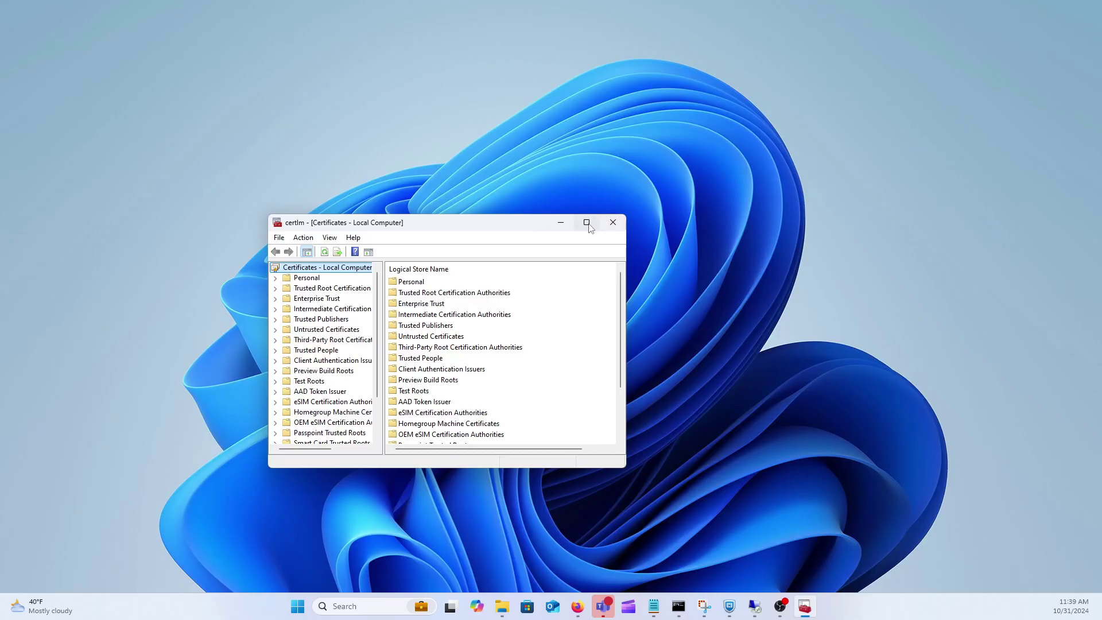
pyautogui.doubleClick(589, 221)
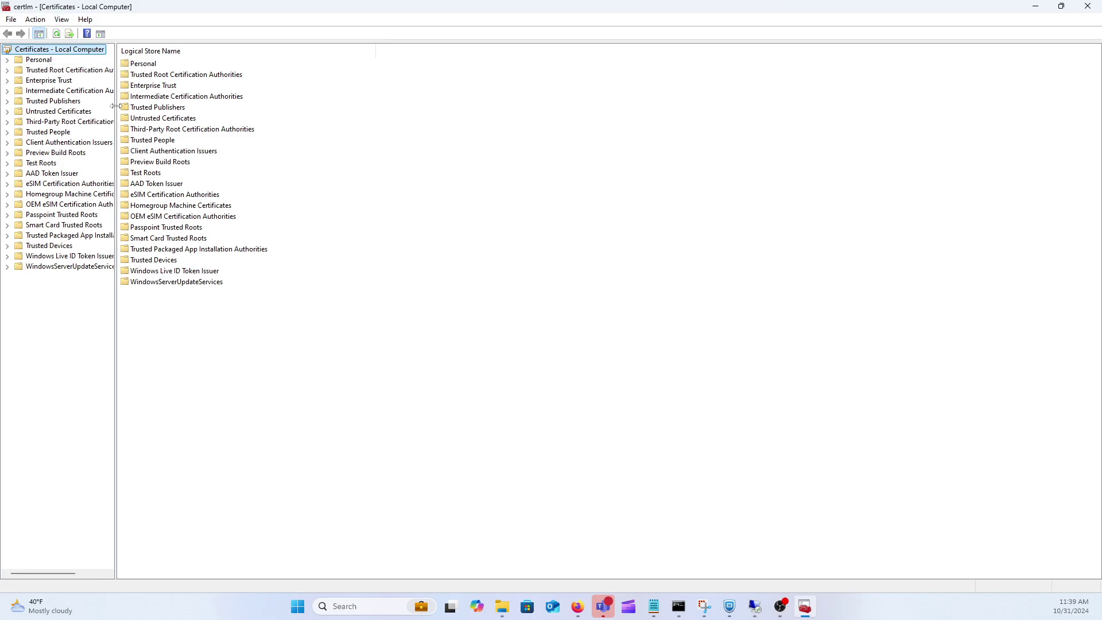
pyautogui.moveTo(116, 110); pyautogui.dragTo(194, 112)
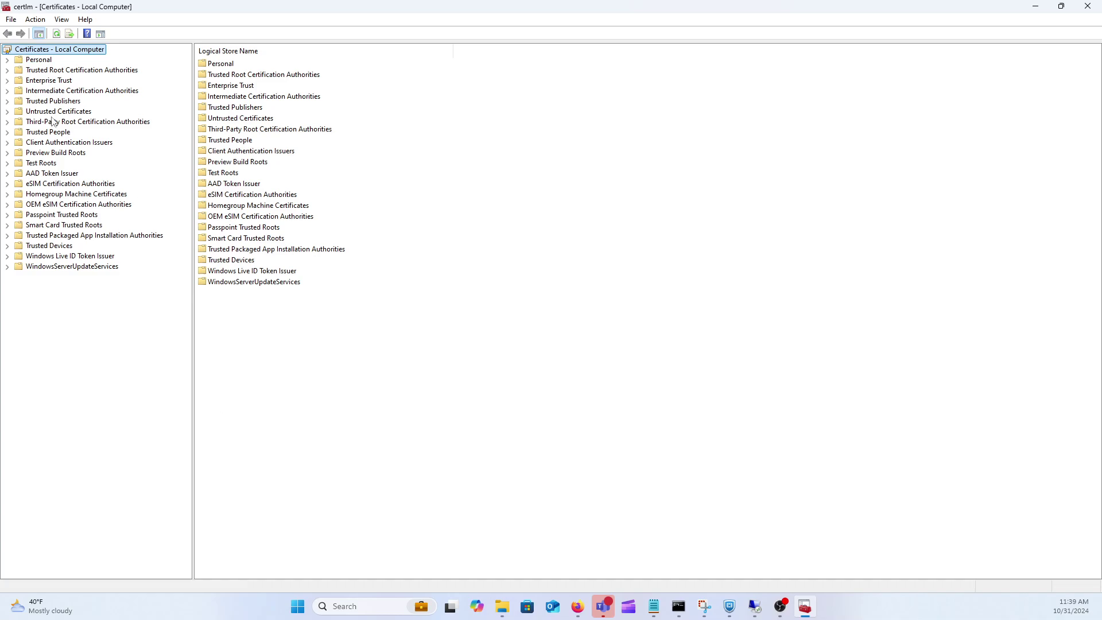
pyautogui.rightClick(298, 606)
pyautogui.click(253, 537)
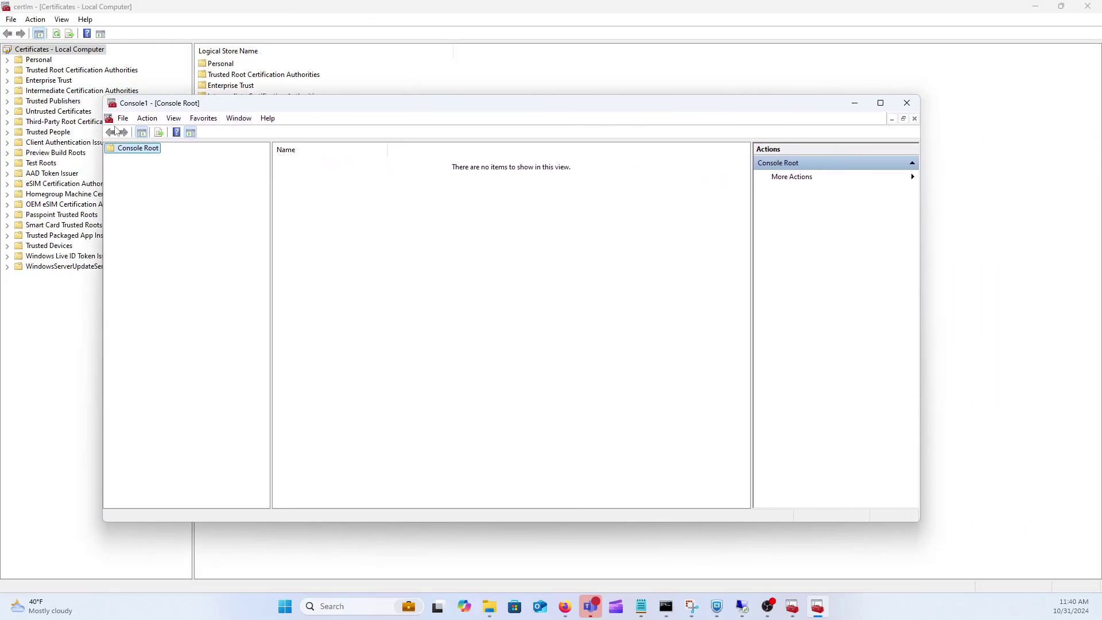
pyautogui.click(123, 118)
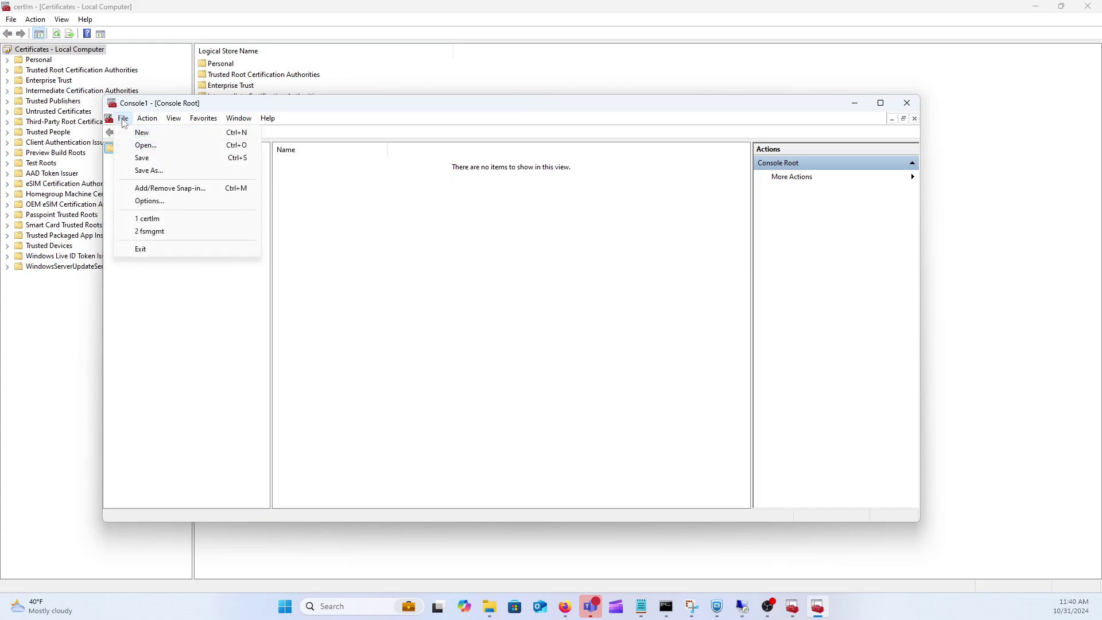
pyautogui.click(166, 194)
pyautogui.click(368, 268)
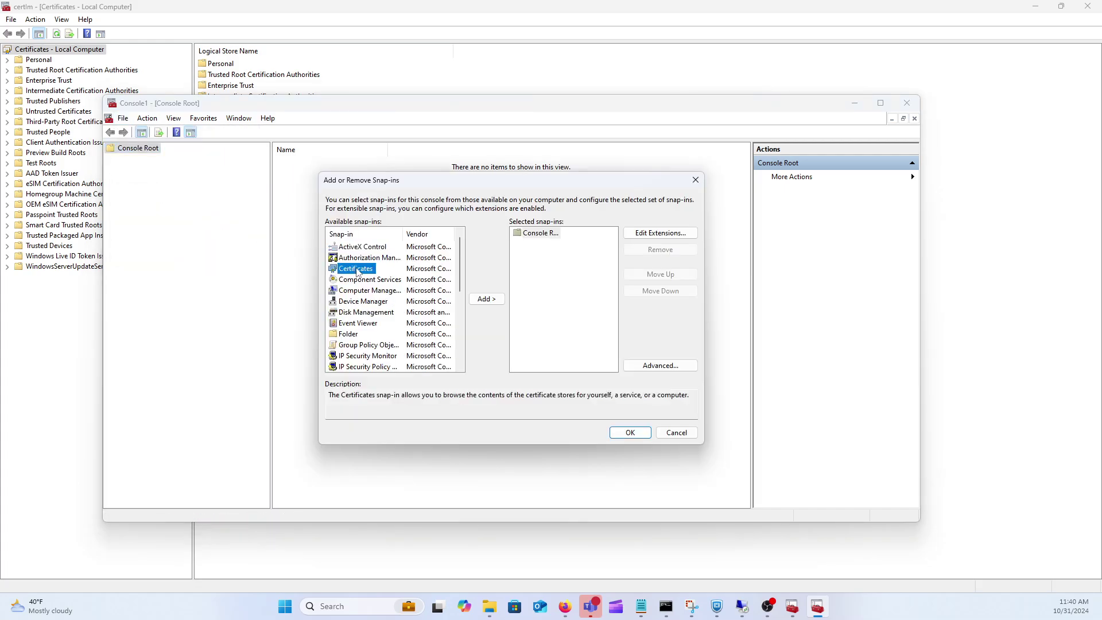
pyautogui.click(485, 299)
pyautogui.click(365, 253)
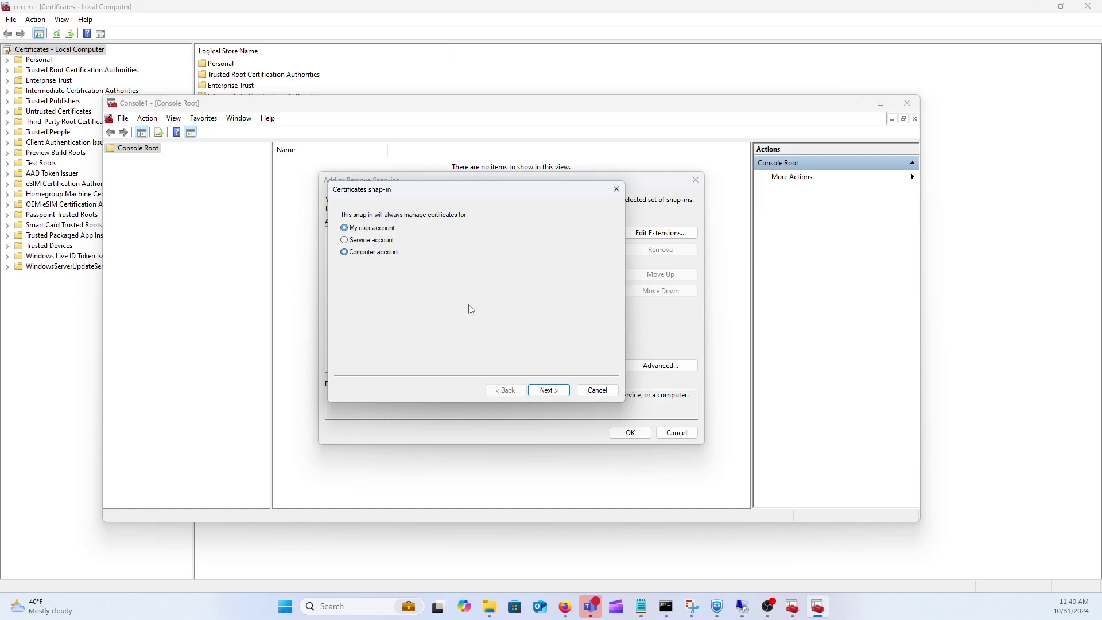
pyautogui.click(539, 392)
pyautogui.click(546, 393)
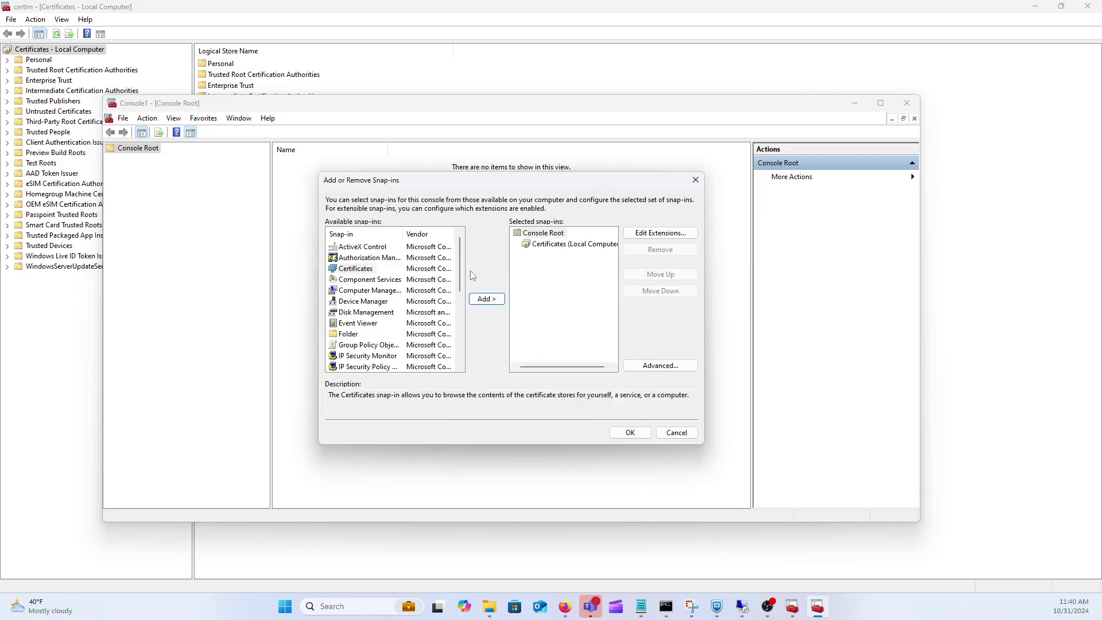
pyautogui.click(630, 433)
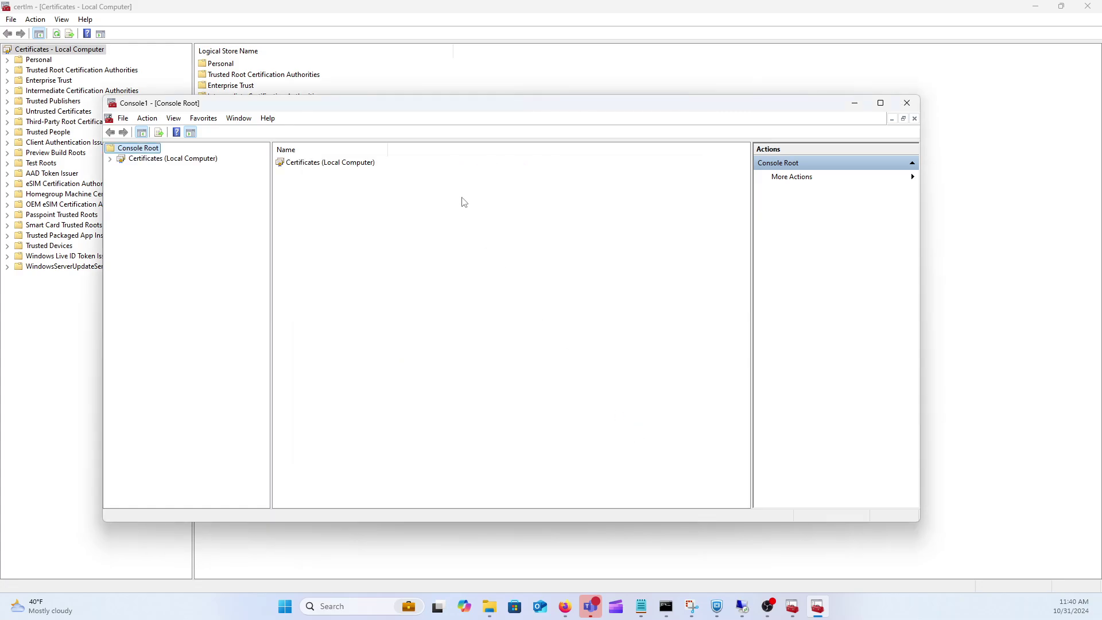
pyautogui.moveTo(349, 105); pyautogui.dragTo(450, 100)
pyautogui.click(211, 153)
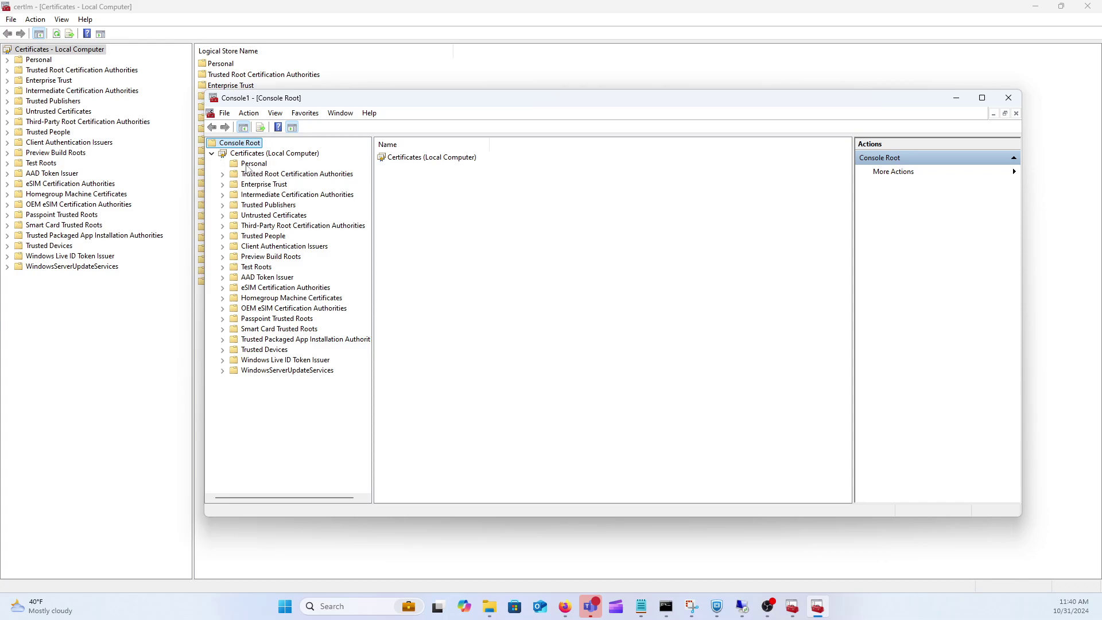
pyautogui.click(1009, 98)
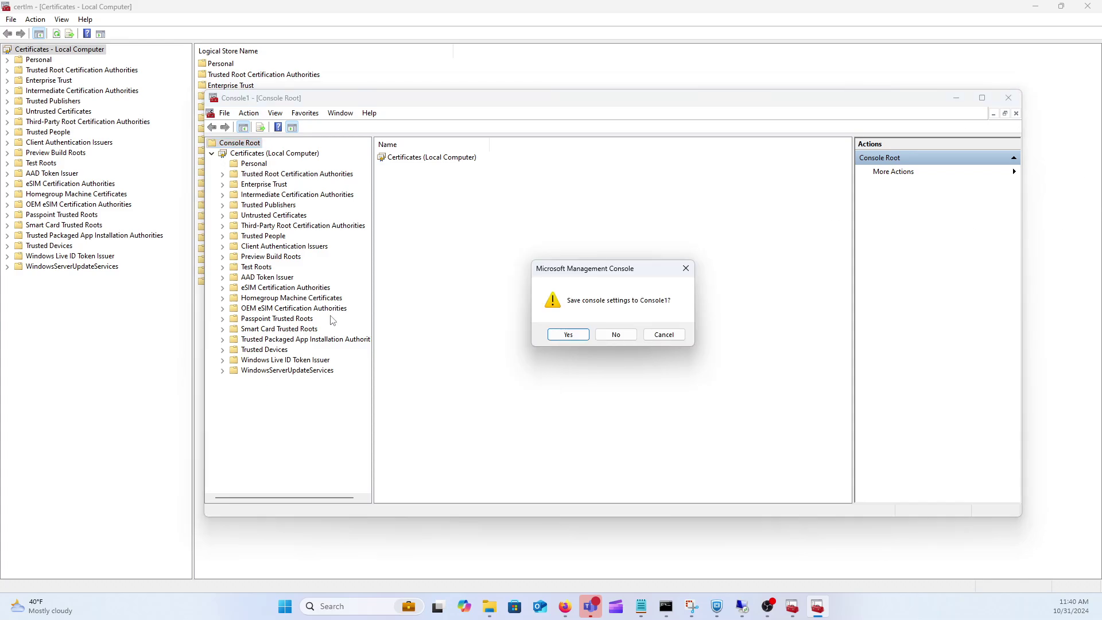
pyautogui.click(621, 333)
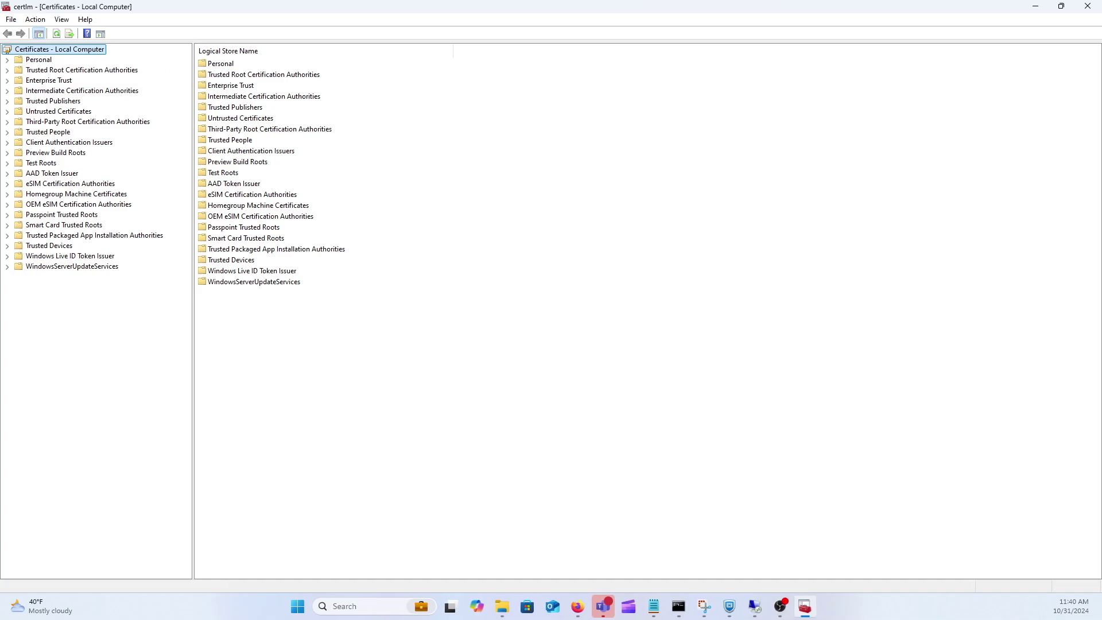
# Start a custom certificate request from the Personal store's actions.
pyautogui.click(46, 62)
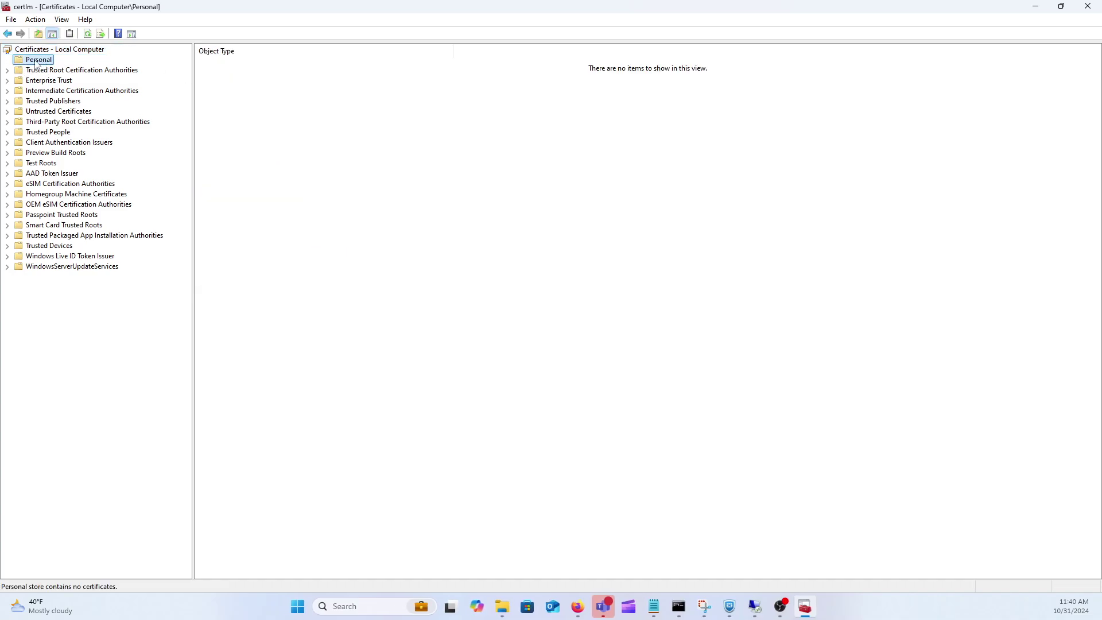
pyautogui.rightClick(38, 65)
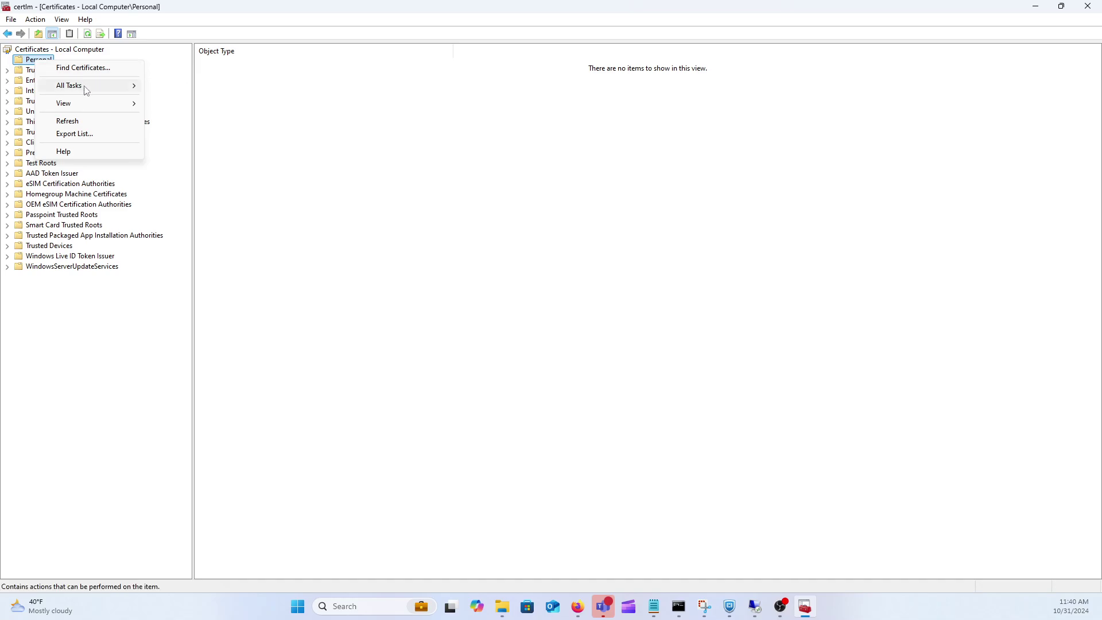
pyautogui.moveTo(67, 85)
pyautogui.moveTo(216, 137)
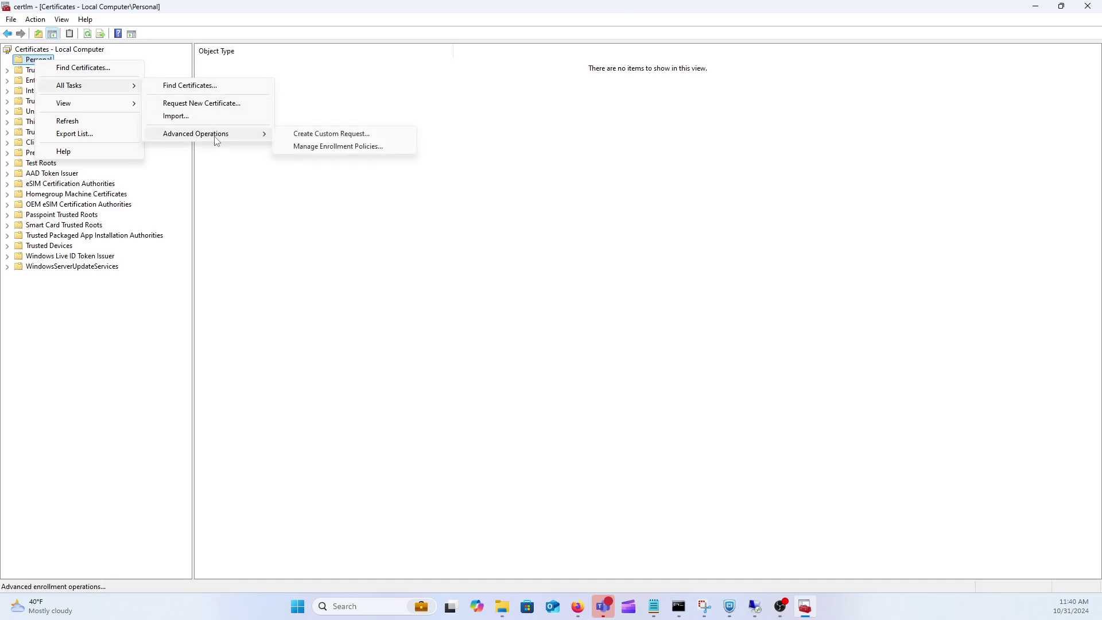
pyautogui.click(333, 135)
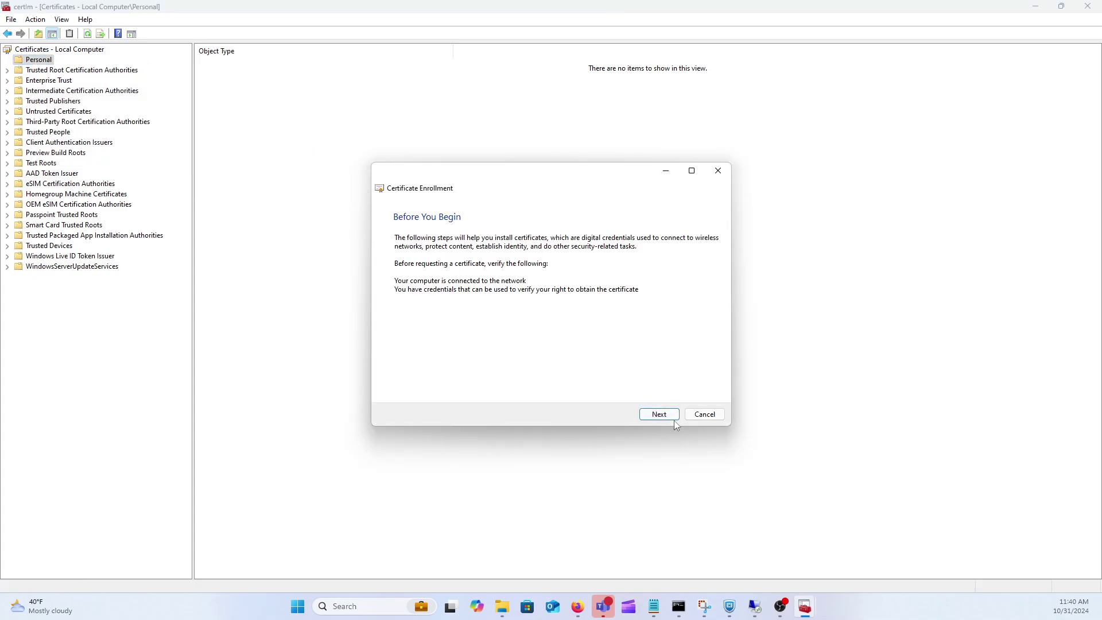
# Continue without an enrollment policy, pick the Legacy key template, and expand the request's details.
pyautogui.click(668, 417)
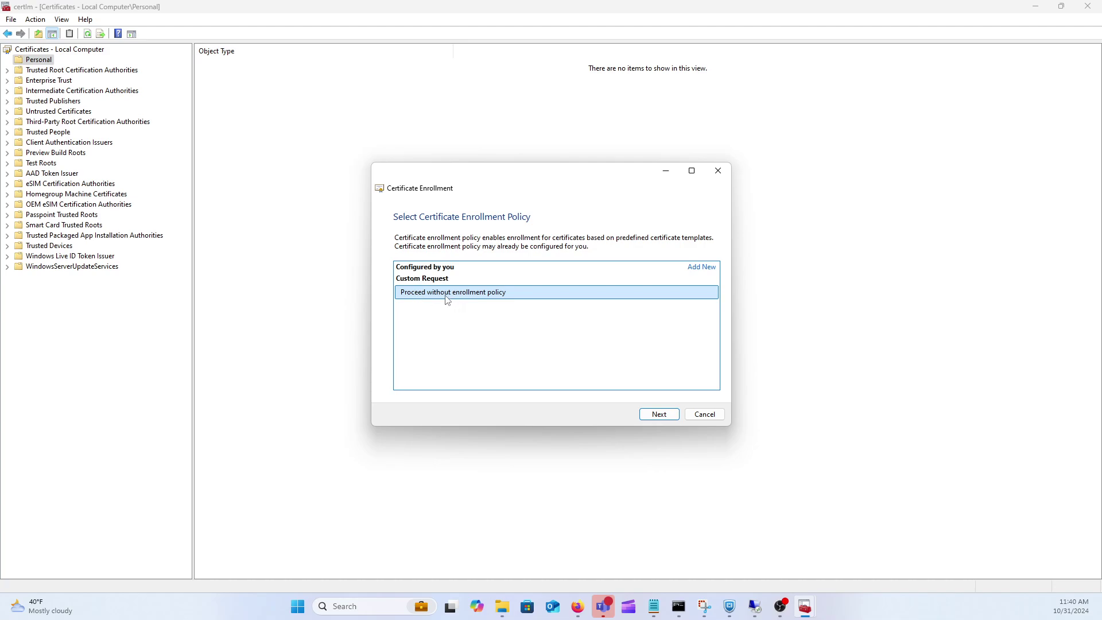
pyautogui.click(662, 417)
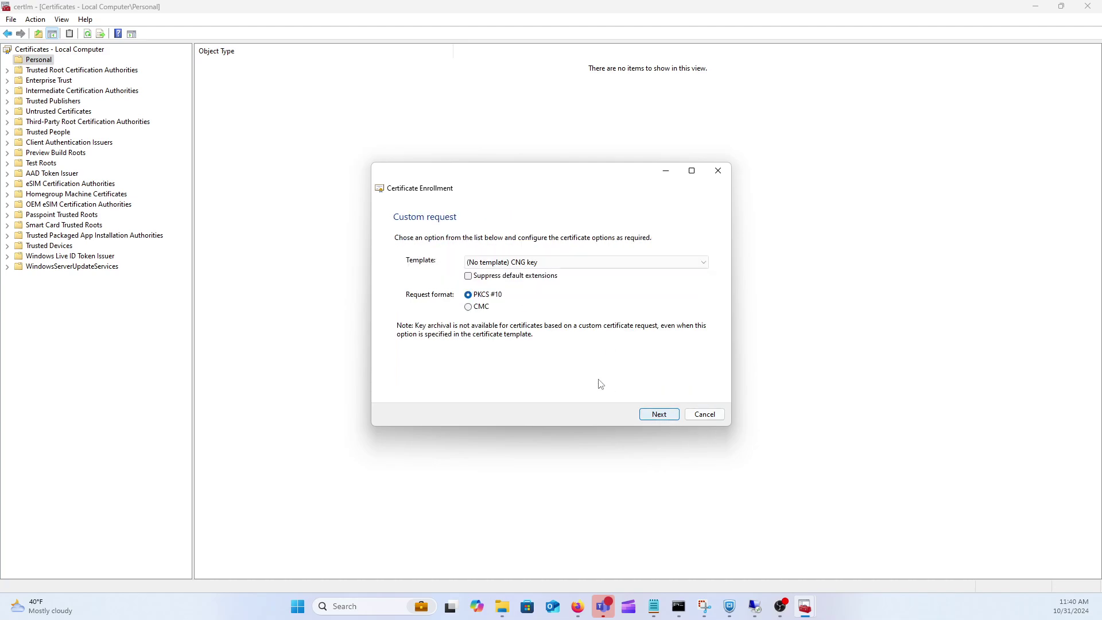
pyautogui.click(669, 267)
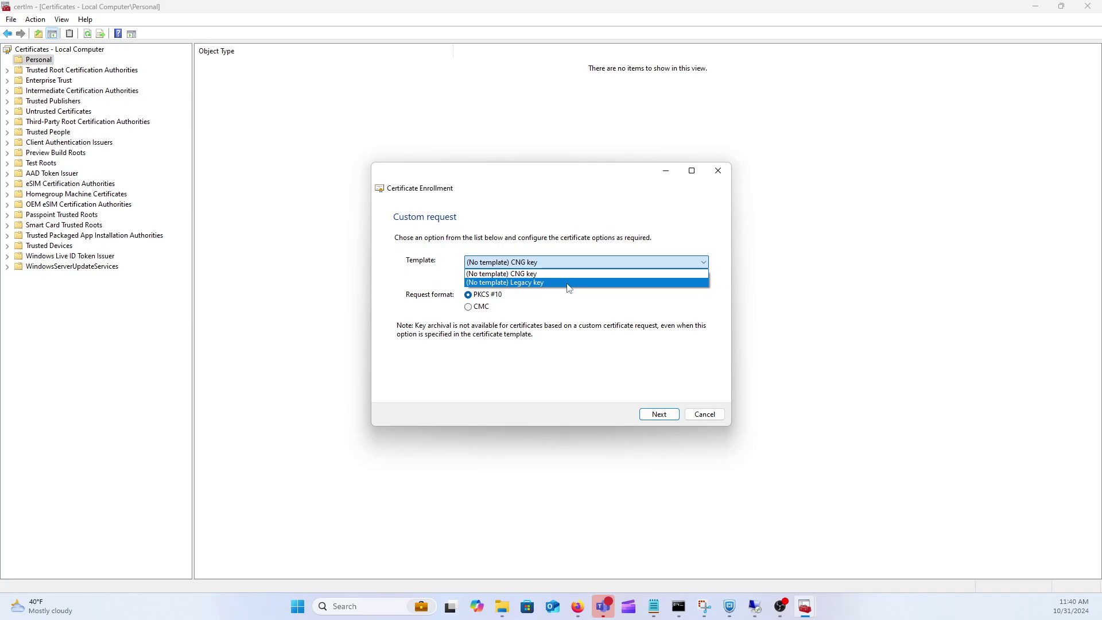
pyautogui.click(569, 283)
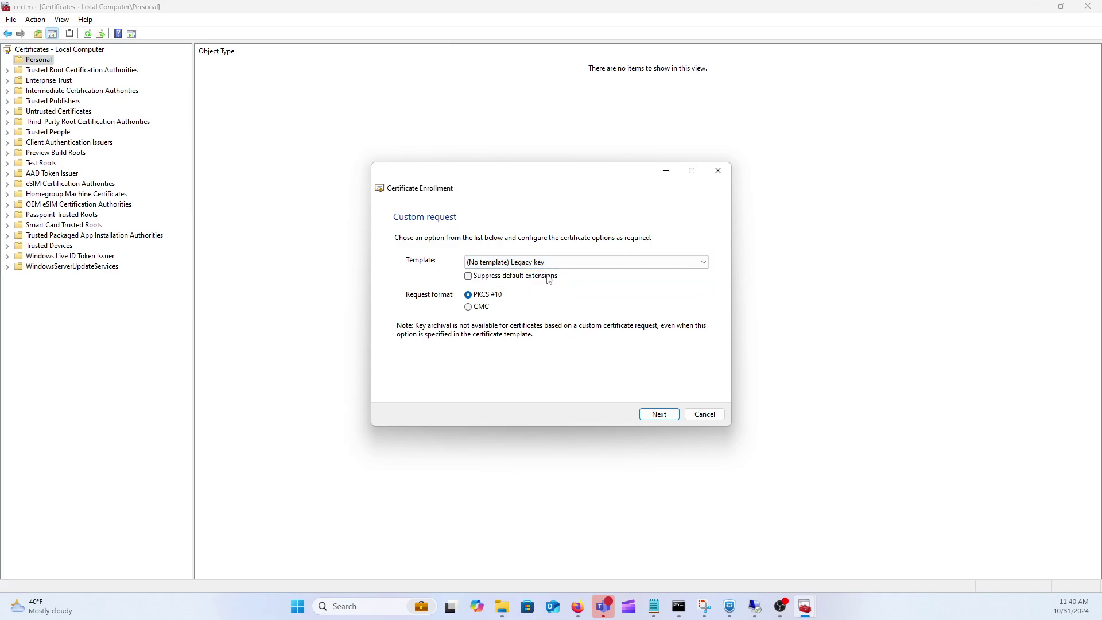
pyautogui.click(659, 415)
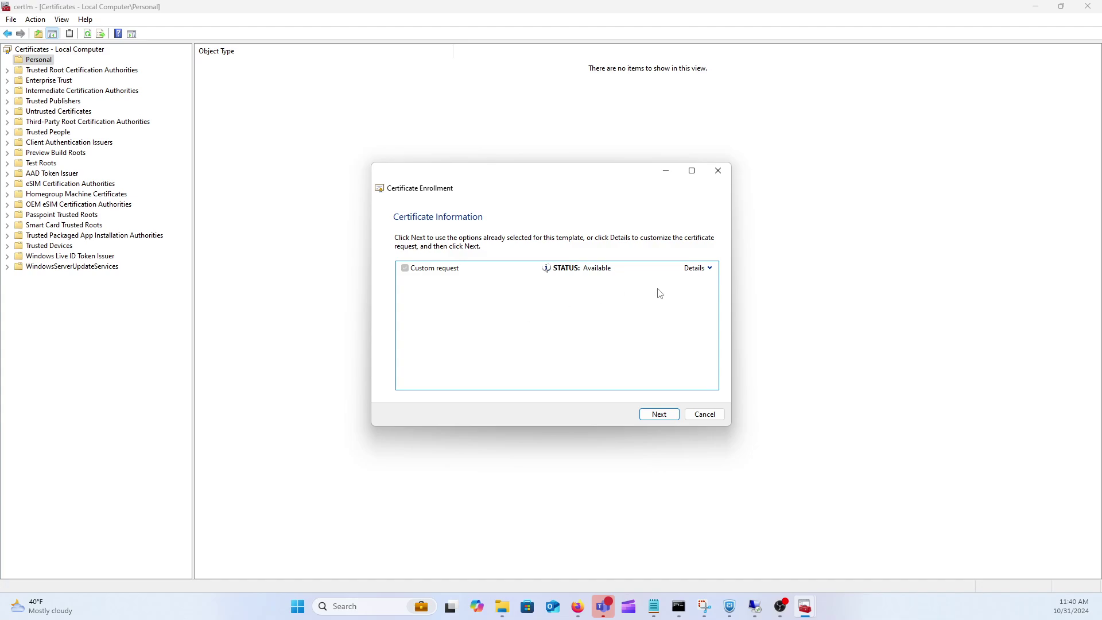
pyautogui.click(710, 269)
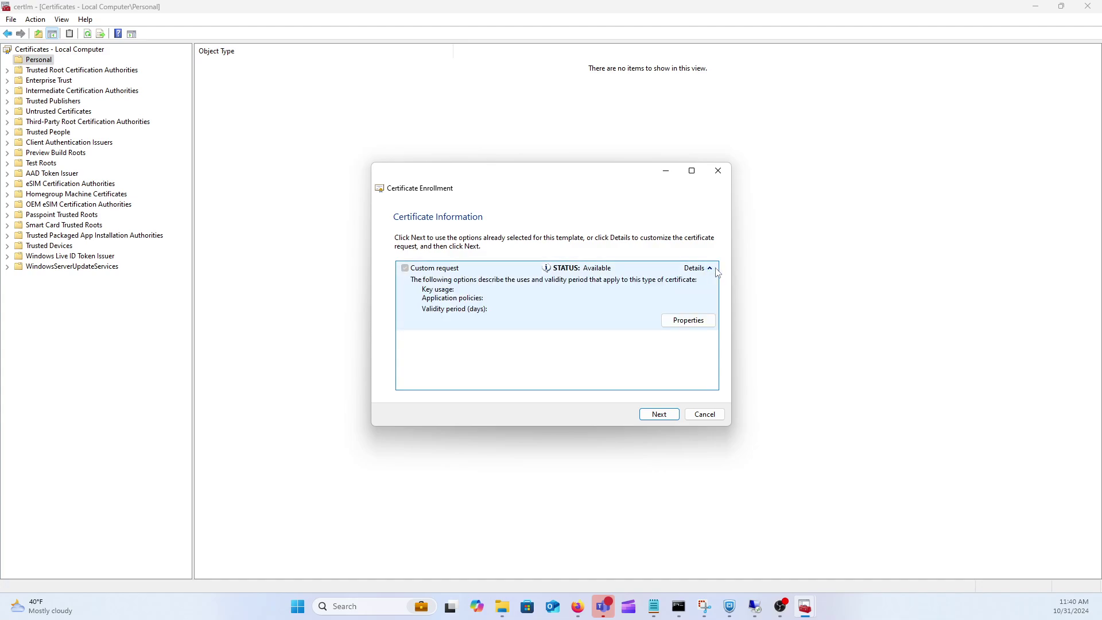
# In the request's Certificate Properties, set the friendly name to mycert2024 and apply.
pyautogui.click(689, 320)
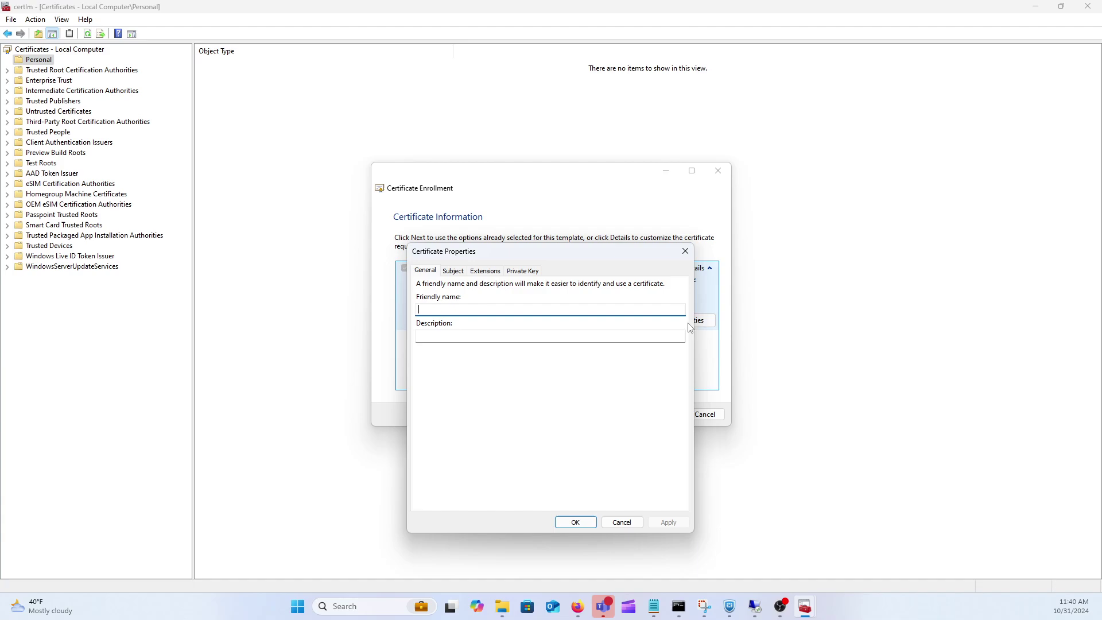
pyautogui.moveTo(546, 250); pyautogui.dragTo(515, 163)
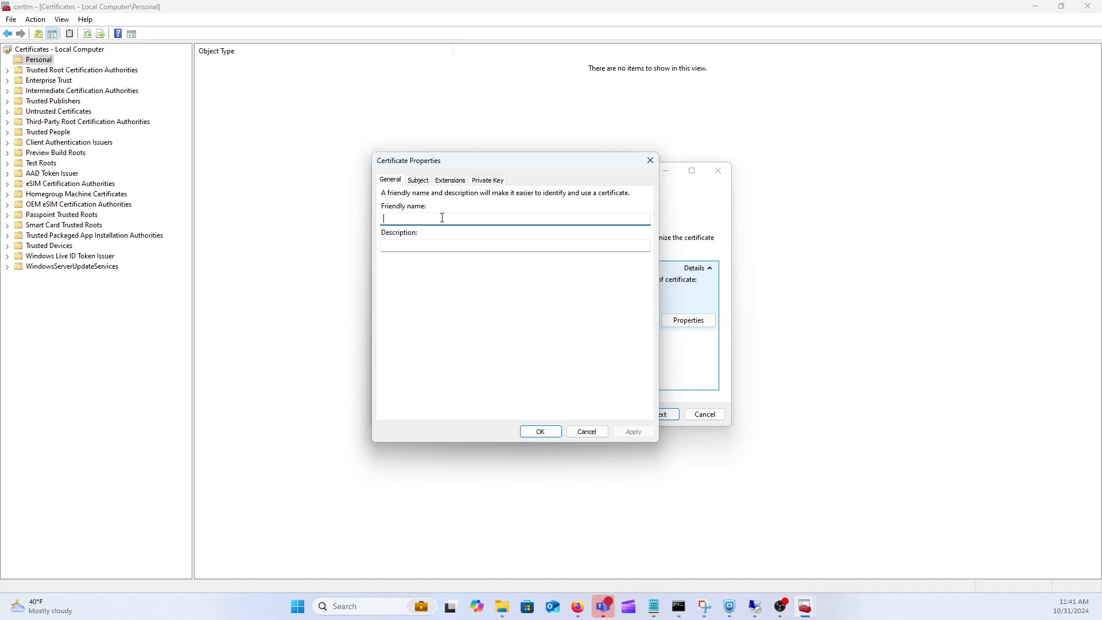
pyautogui.write('mycert2024')
pyautogui.click(629, 435)
# Look through the Subject, Extensions and Private Key tabs, returning to General.
pyautogui.click(424, 181)
pyautogui.click(453, 181)
pyautogui.click(488, 180)
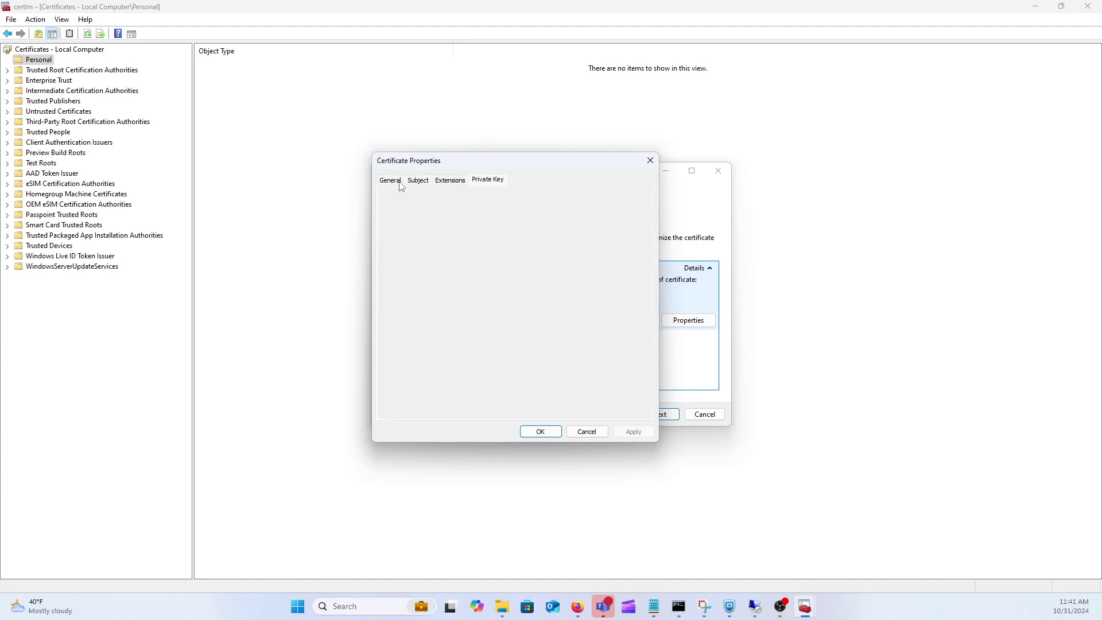
pyautogui.click(400, 184)
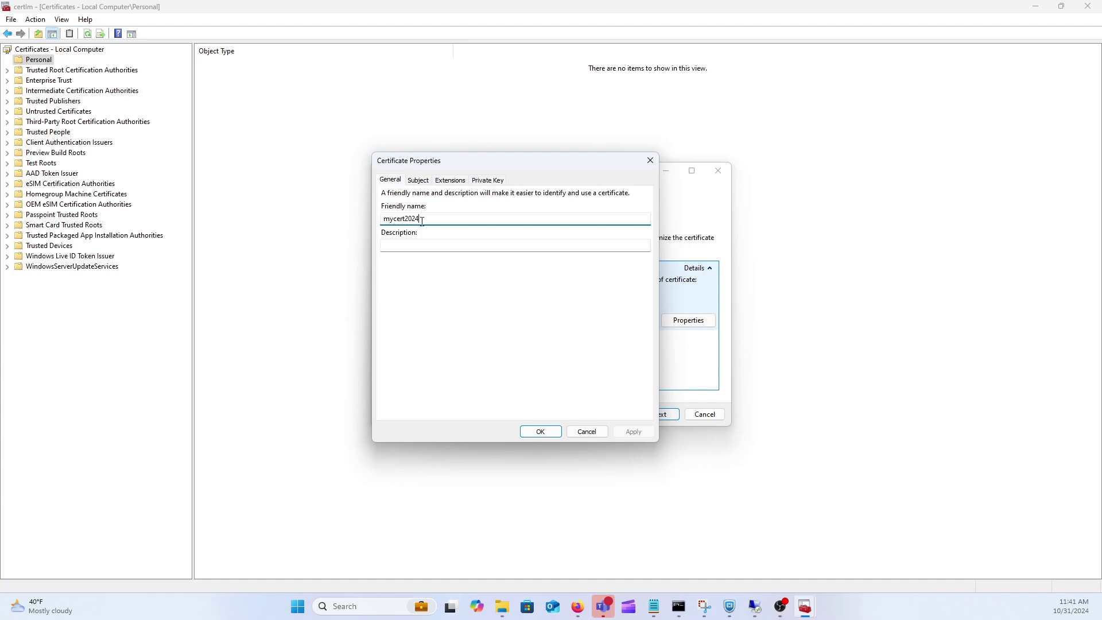
pyautogui.click(427, 182)
pyautogui.click(391, 180)
# Add the common name mycert.local.net to the request's subject.
pyautogui.click(423, 182)
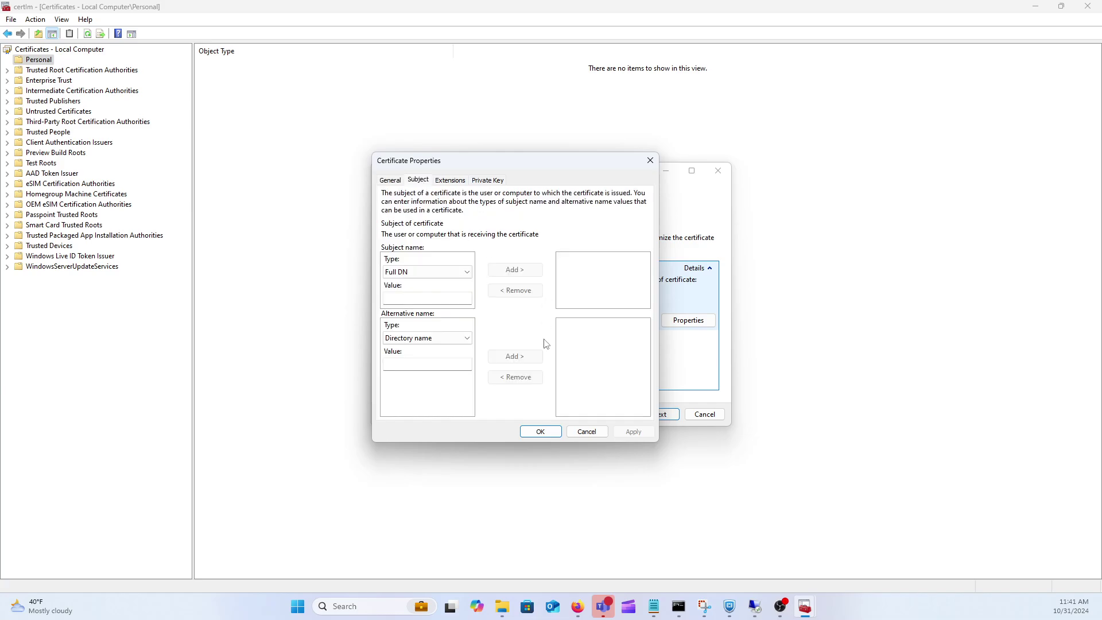
pyautogui.click(454, 273)
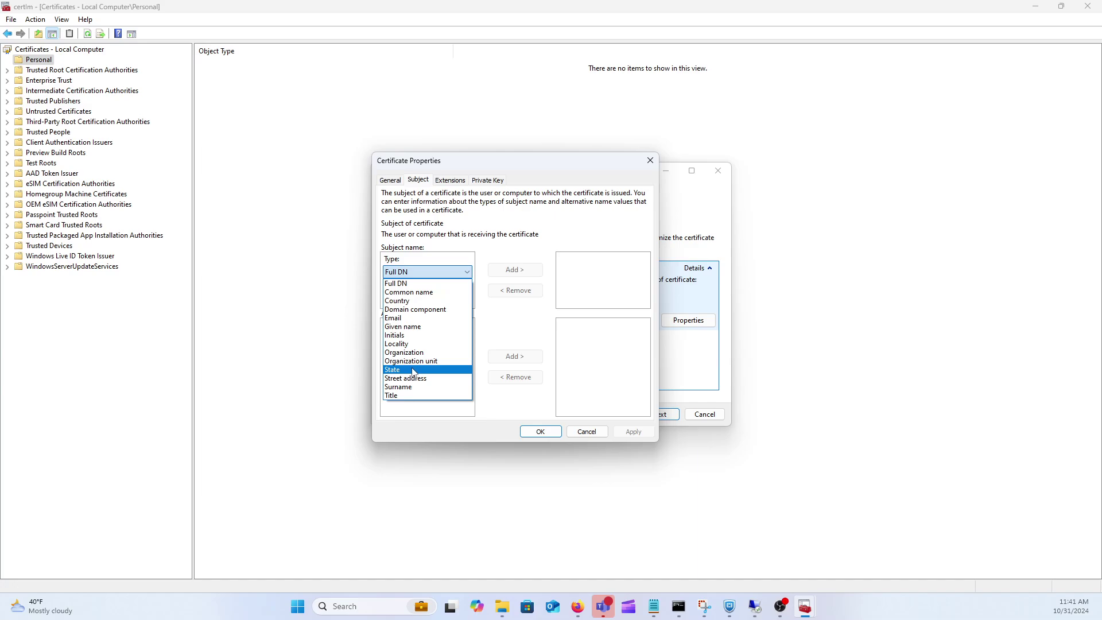
pyautogui.click(435, 294)
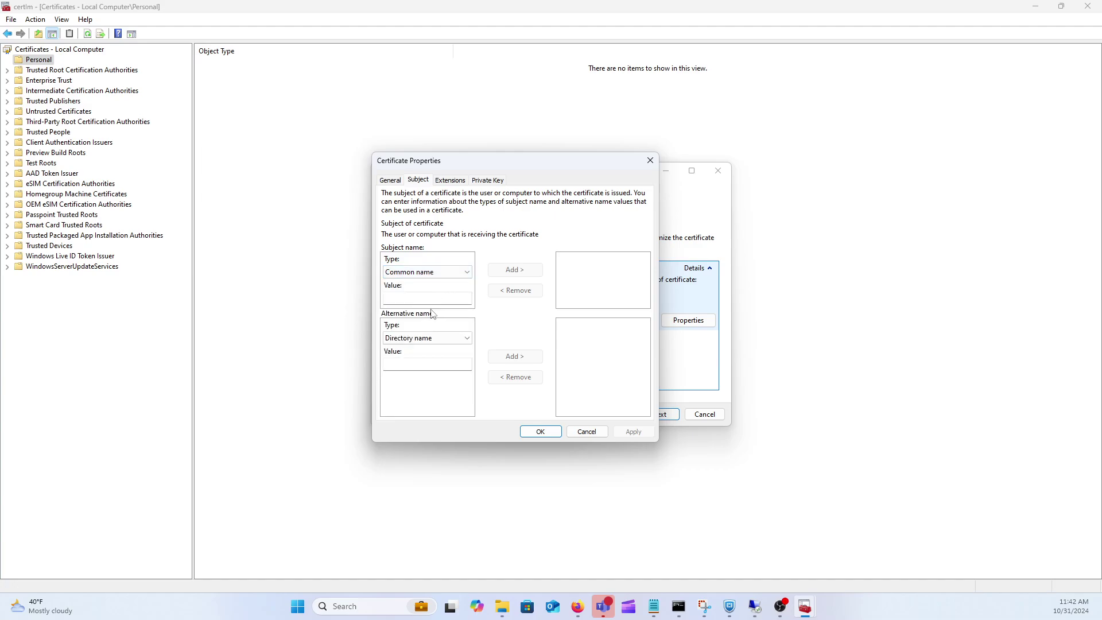
pyautogui.click(431, 298)
pyautogui.click(412, 299)
pyautogui.write('m')
pyautogui.write('ycert.local.')
pyautogui.write('com')
pyautogui.click(515, 270)
# Add DNS alternative names mycert.local.net and mycert2.local.net.
pyautogui.click(422, 339)
pyautogui.click(409, 359)
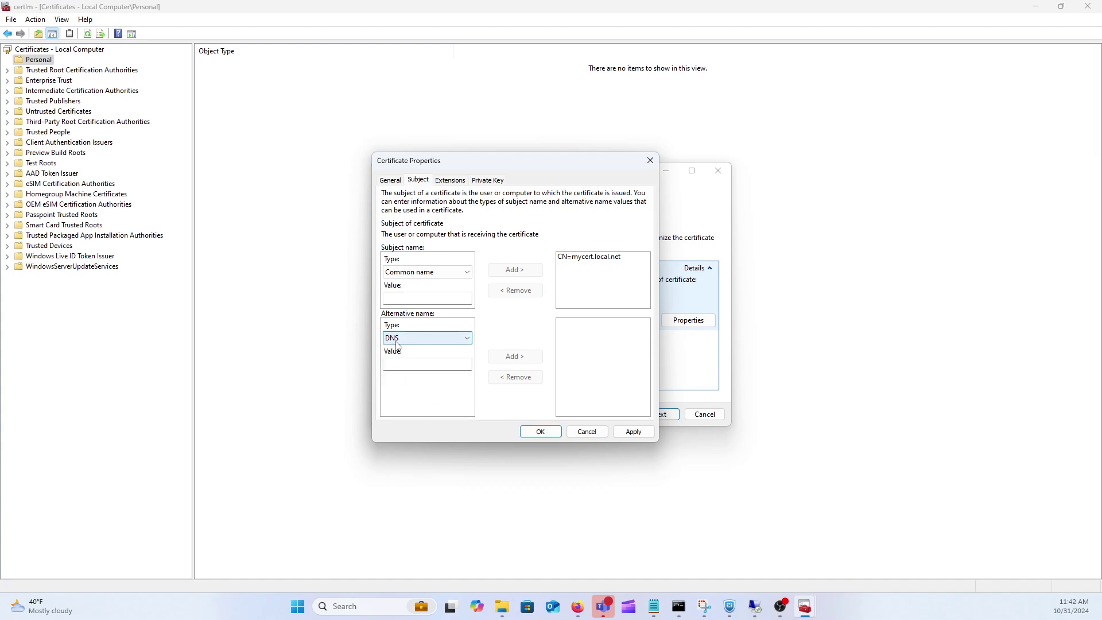
pyautogui.click(406, 363)
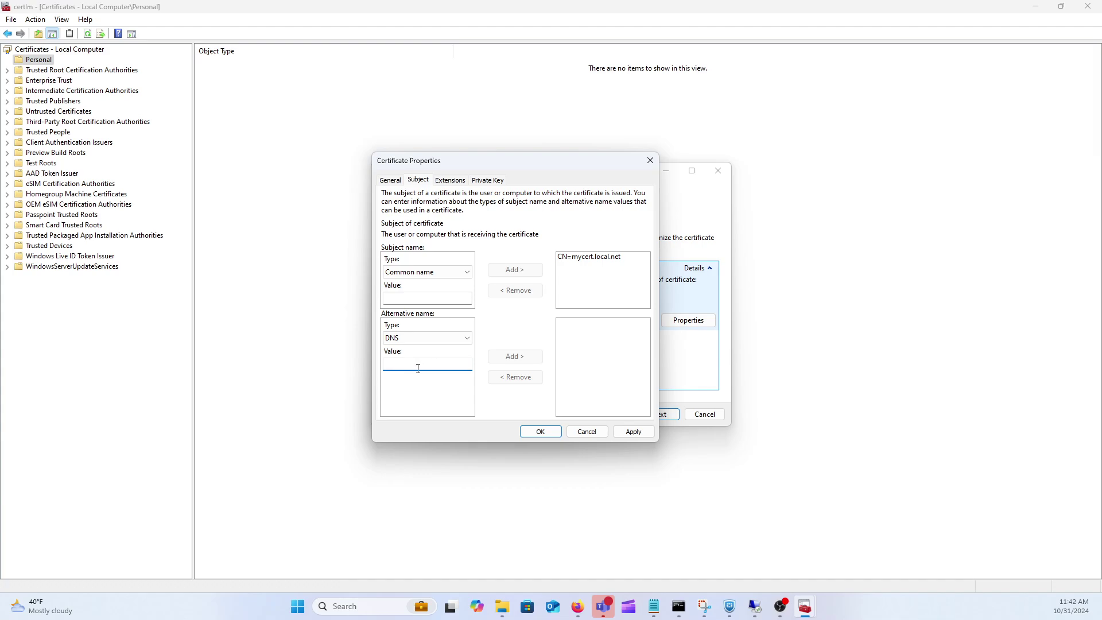
pyautogui.write('mycert.local.net')
pyautogui.click(515, 357)
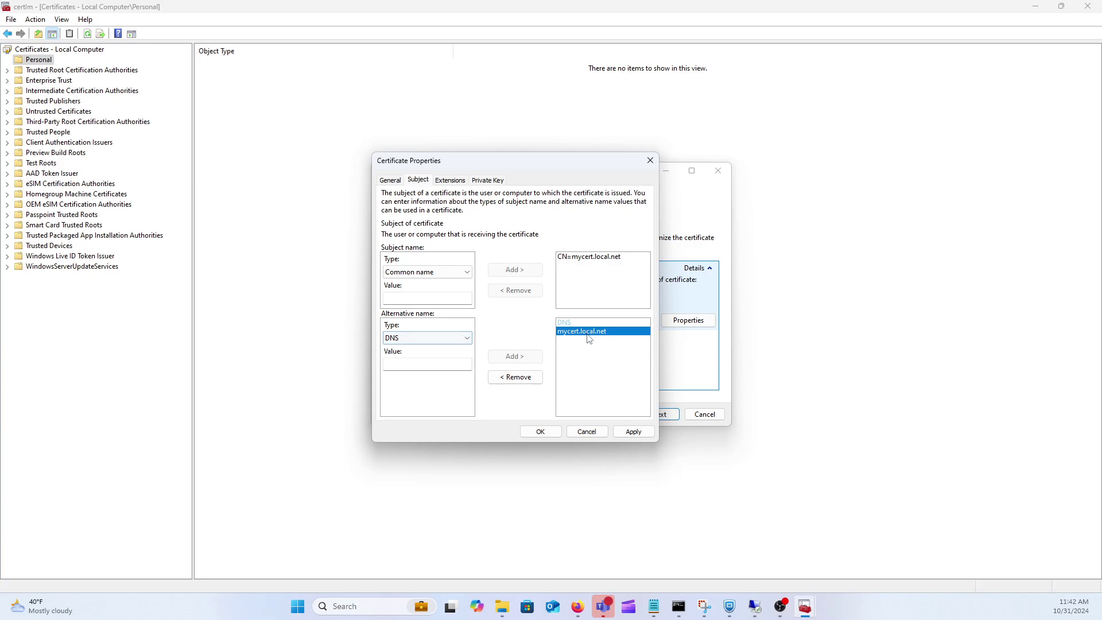
pyautogui.click(414, 364)
pyautogui.write('mycert2.local.net')
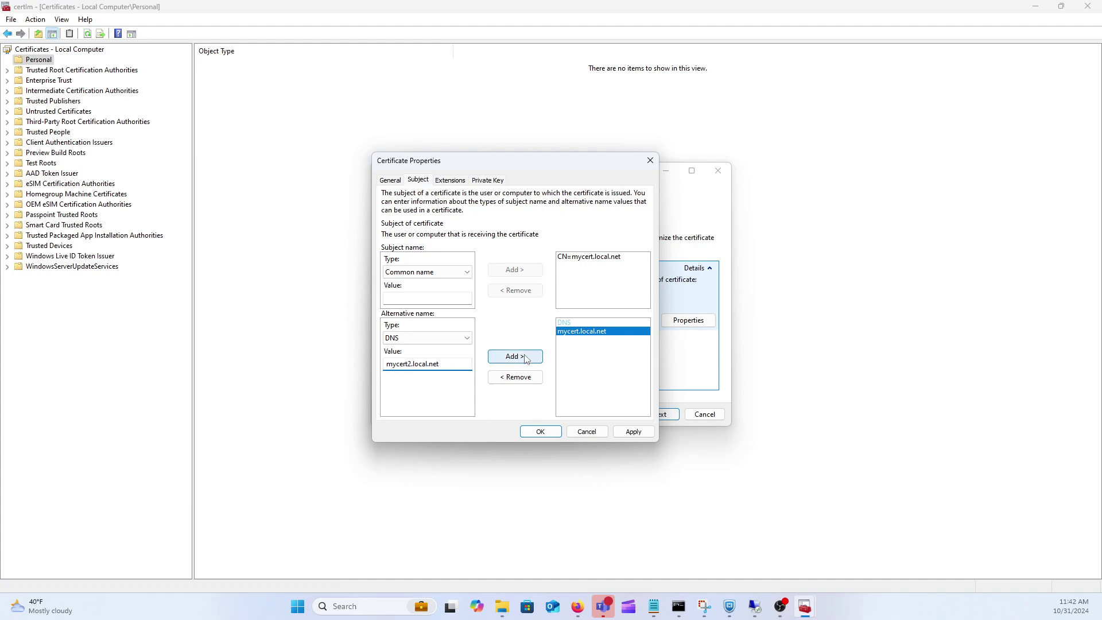
pyautogui.click(515, 357)
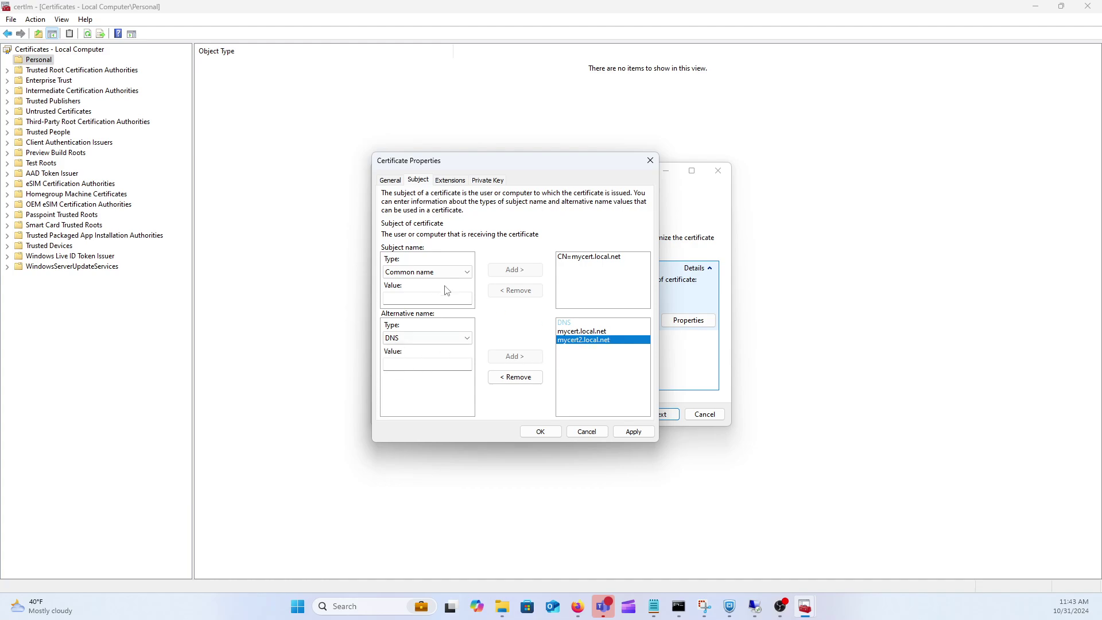
# Add Country US and Locality Iron River to the subject name.
pyautogui.click(428, 272)
pyautogui.click(414, 300)
pyautogui.click(414, 299)
pyautogui.write('US')
pyautogui.click(515, 270)
pyautogui.click(428, 272)
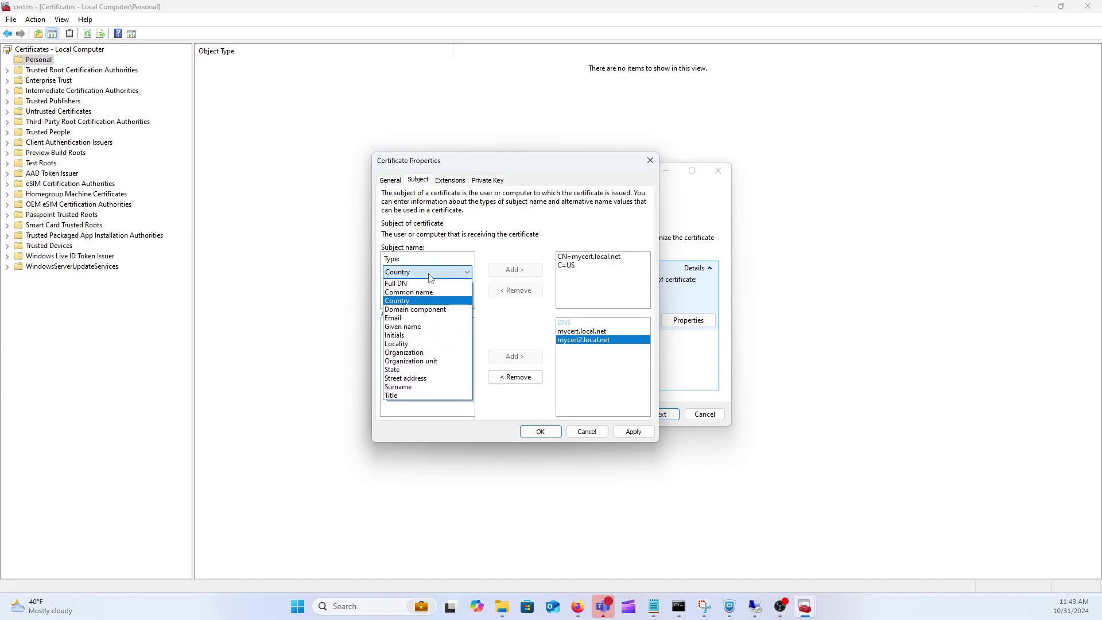
pyautogui.click(416, 344)
pyautogui.click(405, 297)
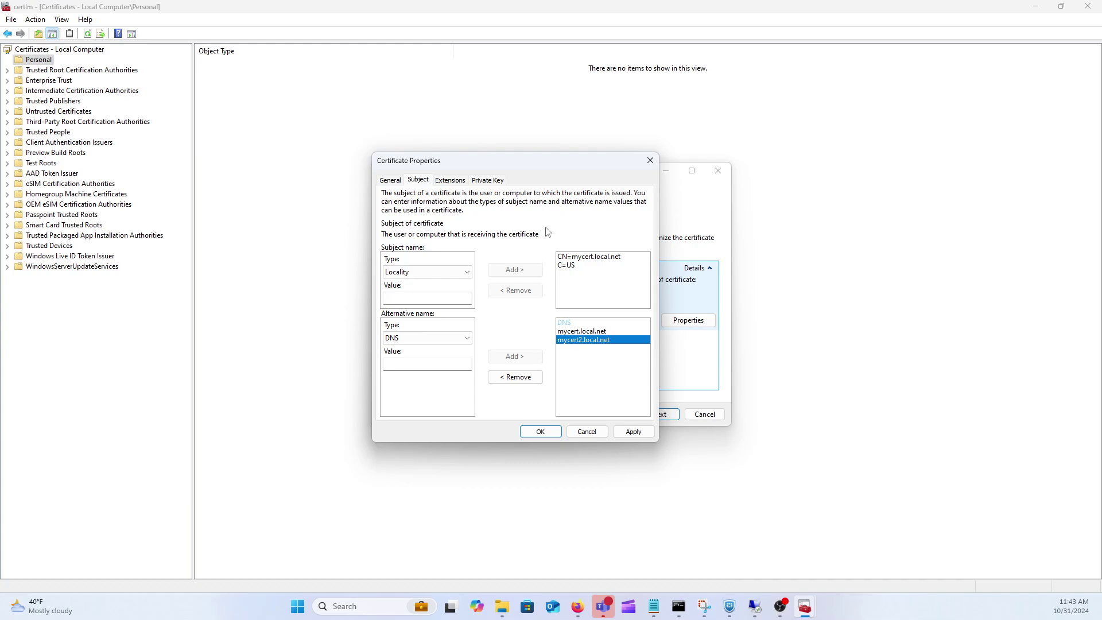
pyautogui.write('Iron River')
pyautogui.click(515, 269)
# Add Organization My Company and State Michigan to the subject, then apply.
pyautogui.click(436, 272)
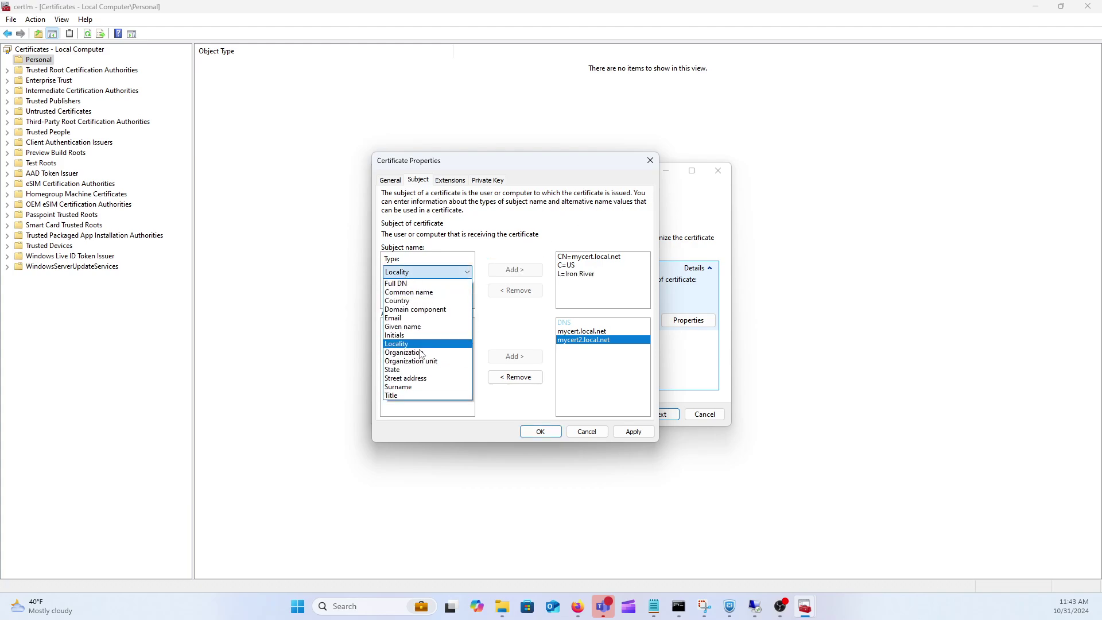
pyautogui.click(415, 353)
pyautogui.write('M')
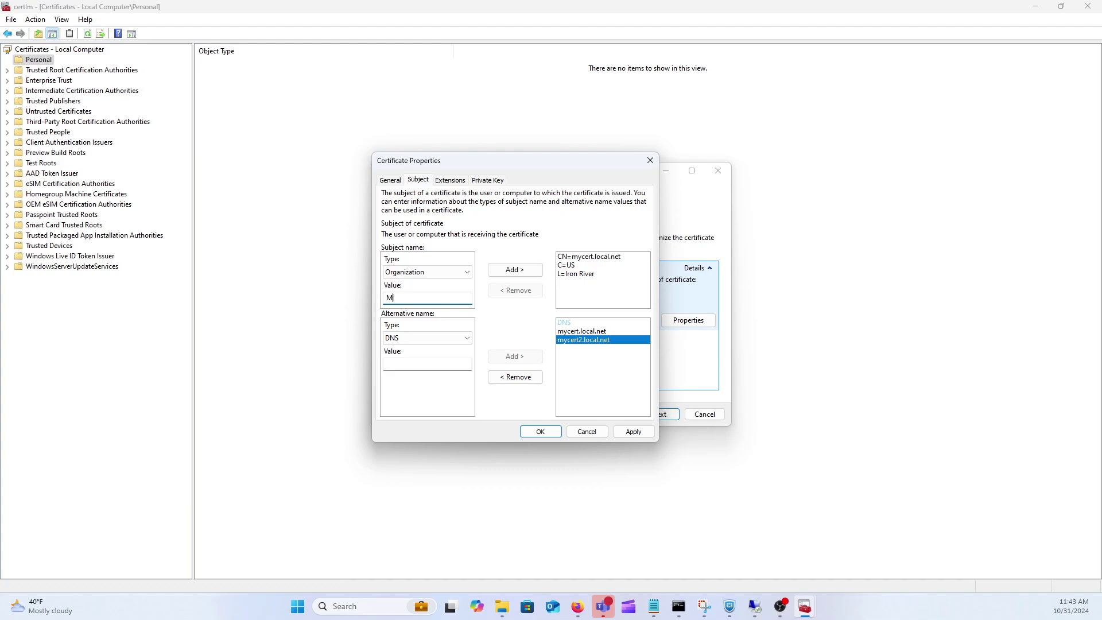
pyautogui.write('y Company')
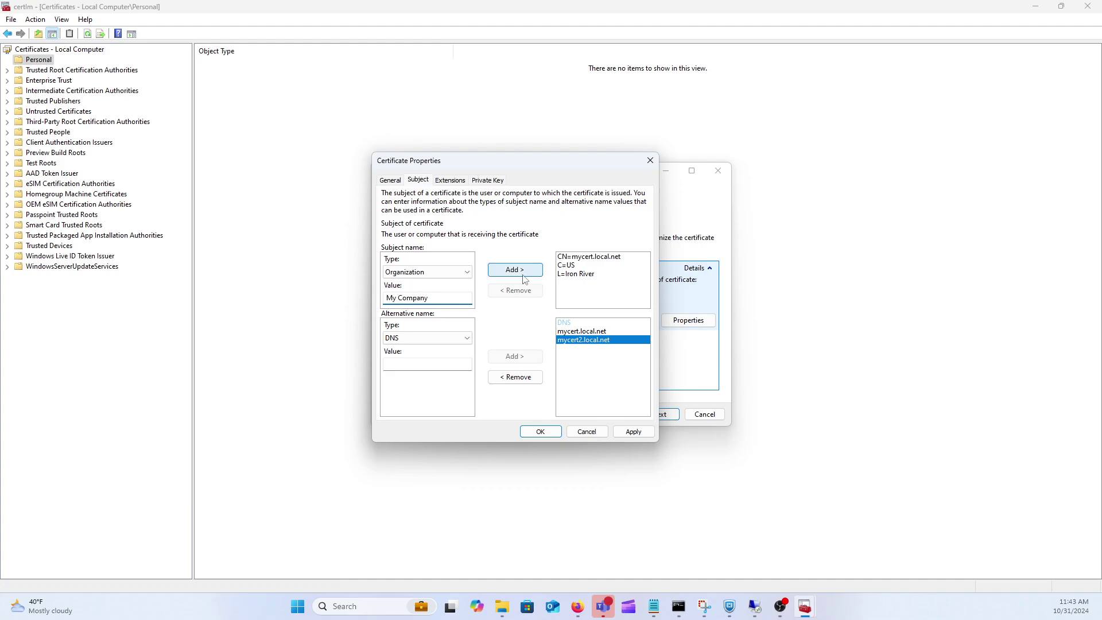
pyautogui.click(524, 274)
pyautogui.click(405, 274)
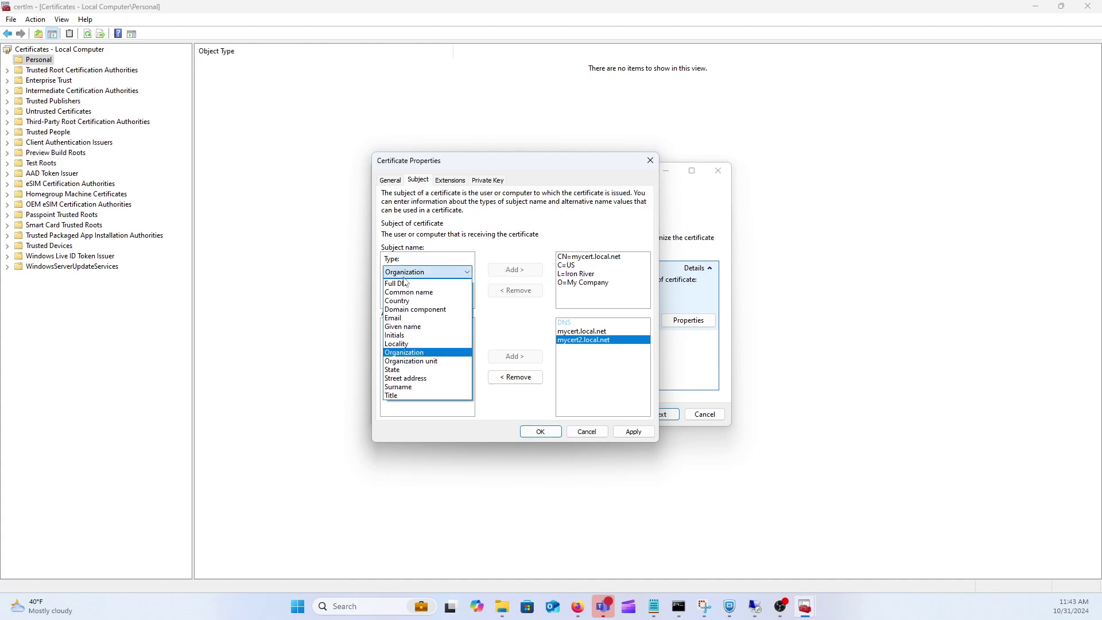
pyautogui.click(422, 370)
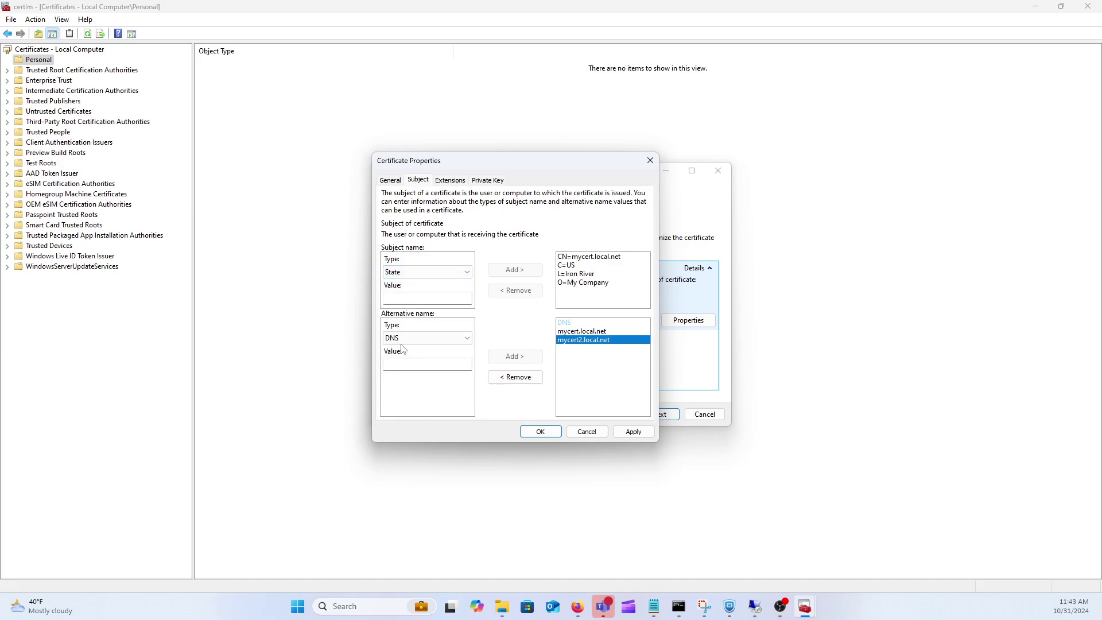
pyautogui.click(430, 298)
pyautogui.write('Michj')
pyautogui.press('BackSpace')
pyautogui.write('Mic')
pyautogui.click(515, 270)
pyautogui.click(634, 432)
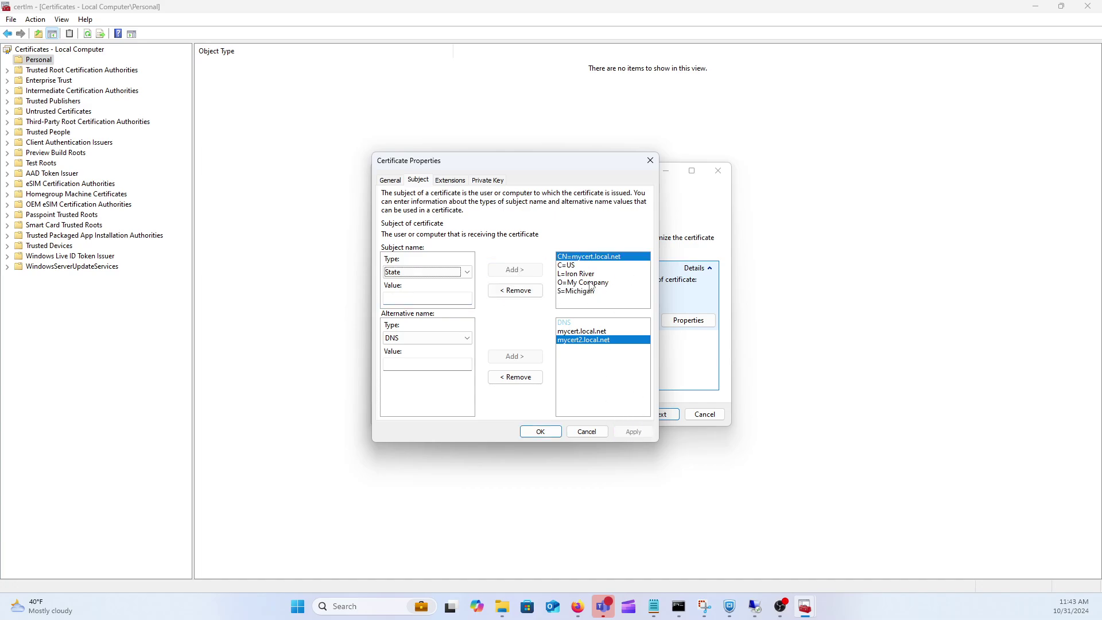
# Add Server Authentication to the request's Extended Key Usage.
pyautogui.click(451, 180)
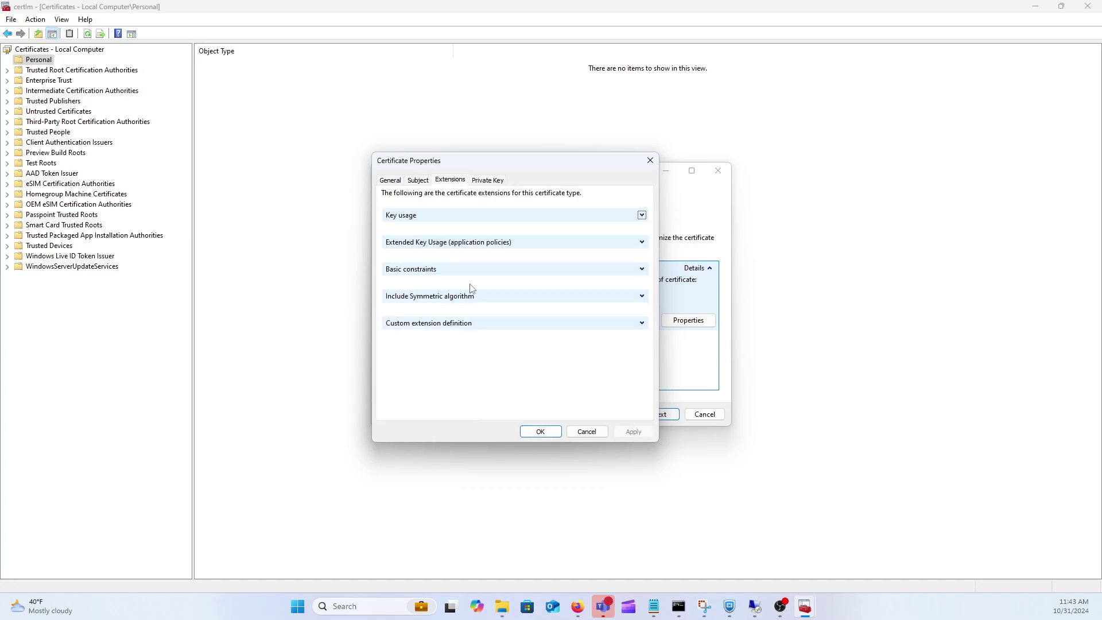
pyautogui.click(643, 243)
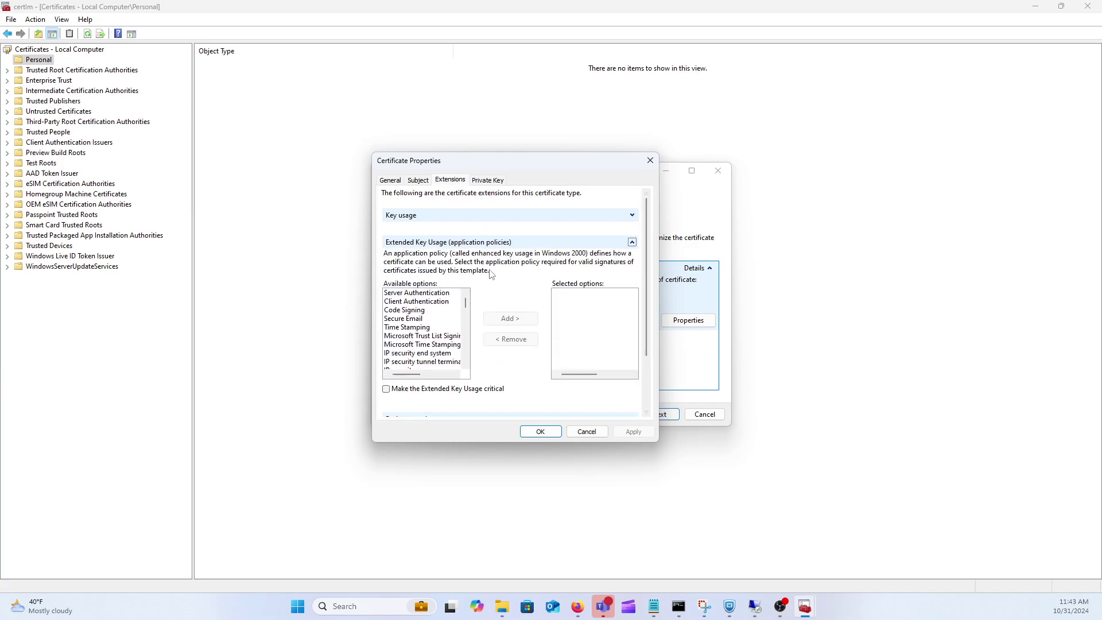
pyautogui.click(432, 294)
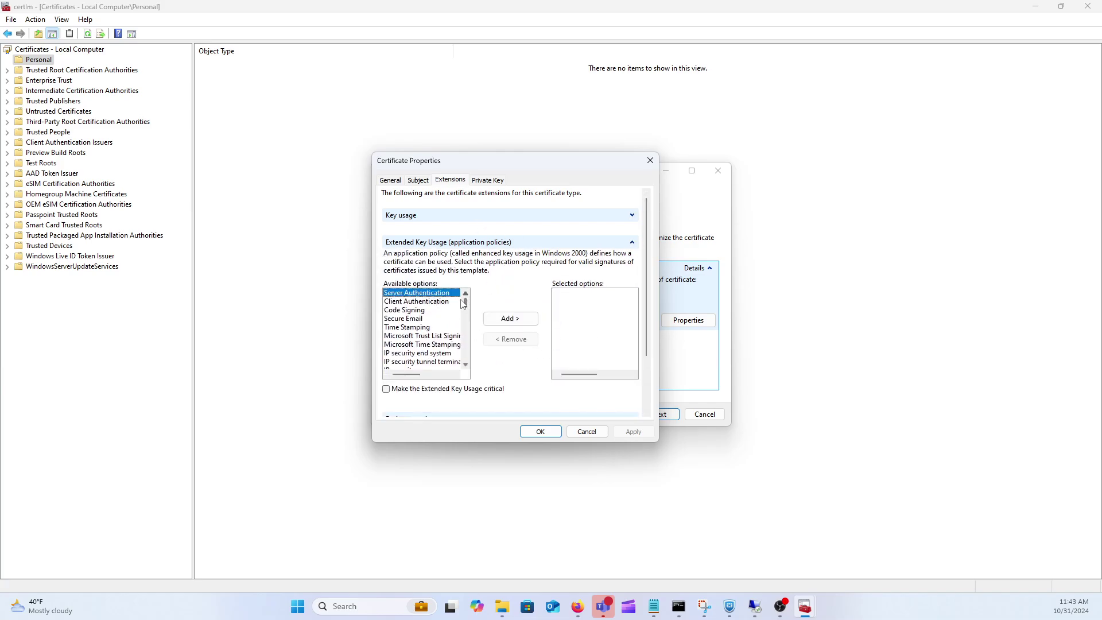
pyautogui.click(514, 320)
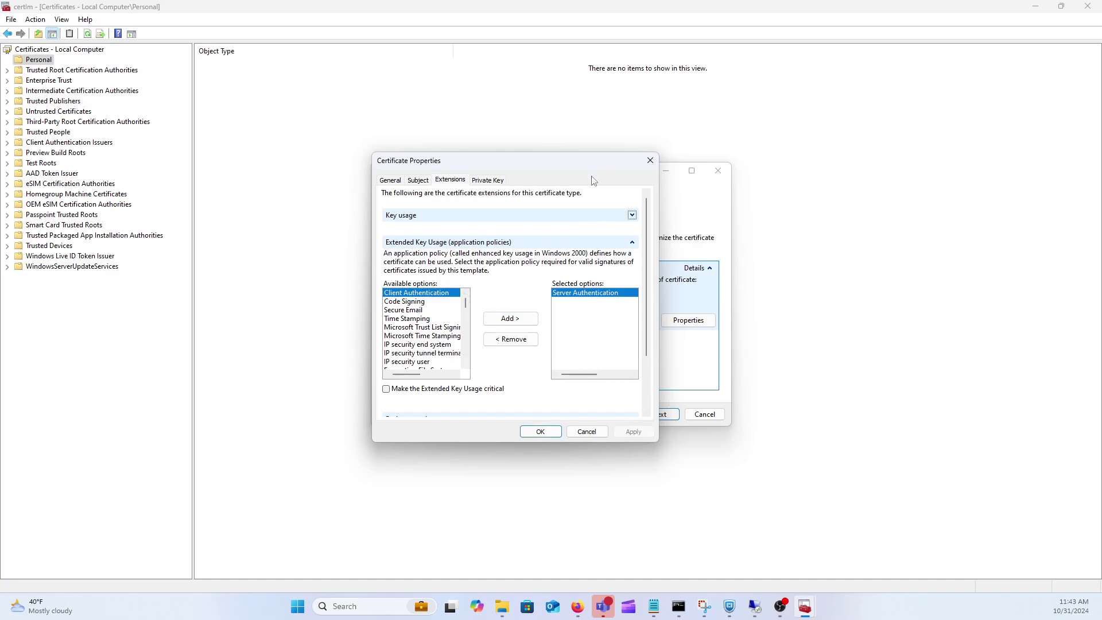
# Make the private key 2048-bit, exportable, with Exchange key type, and apply.
pyautogui.click(488, 180)
pyautogui.click(642, 225)
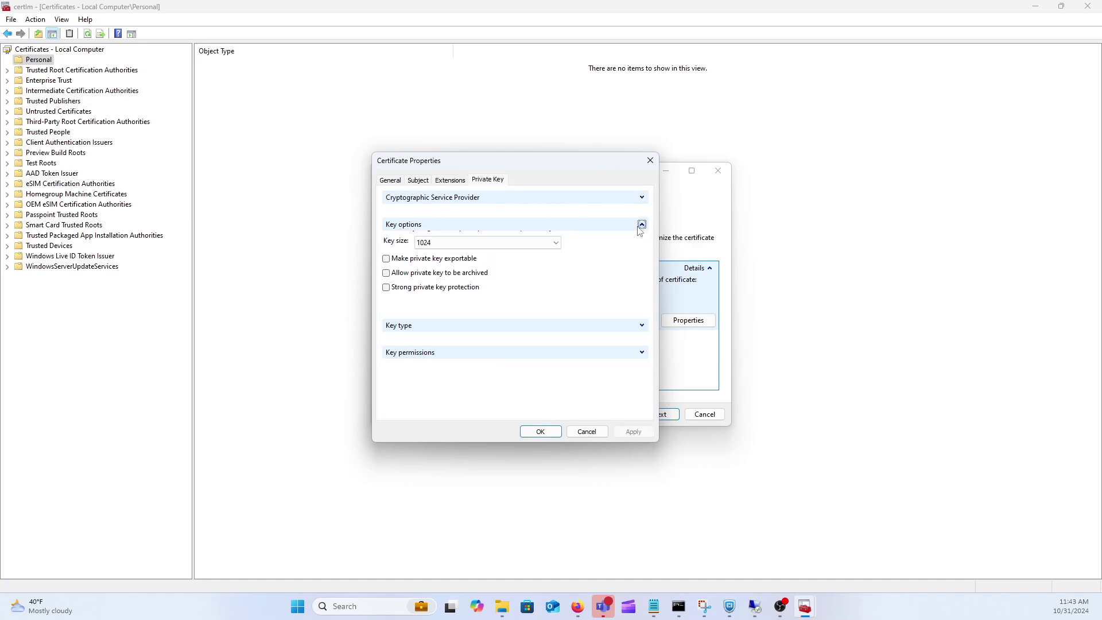
pyautogui.click(442, 250)
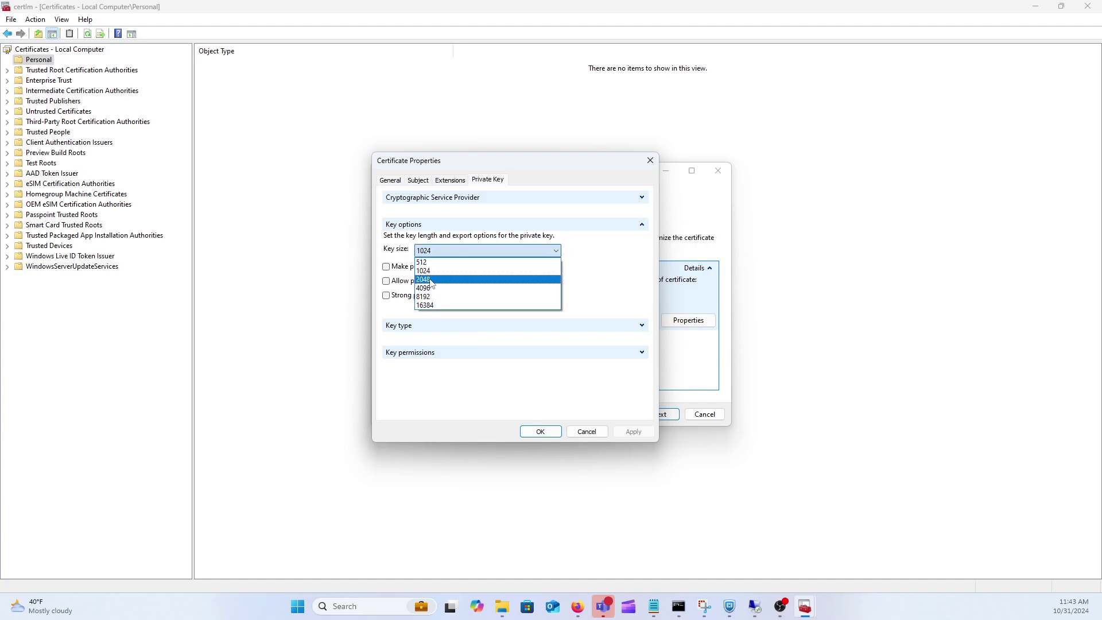
pyautogui.click(431, 280)
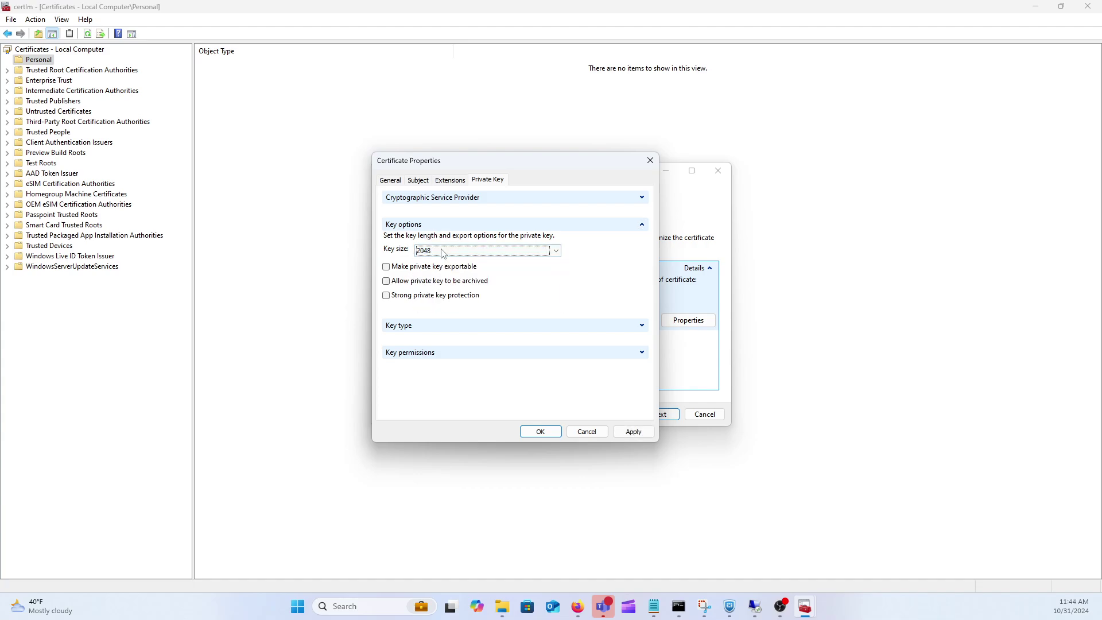
pyautogui.click(386, 267)
pyautogui.click(633, 432)
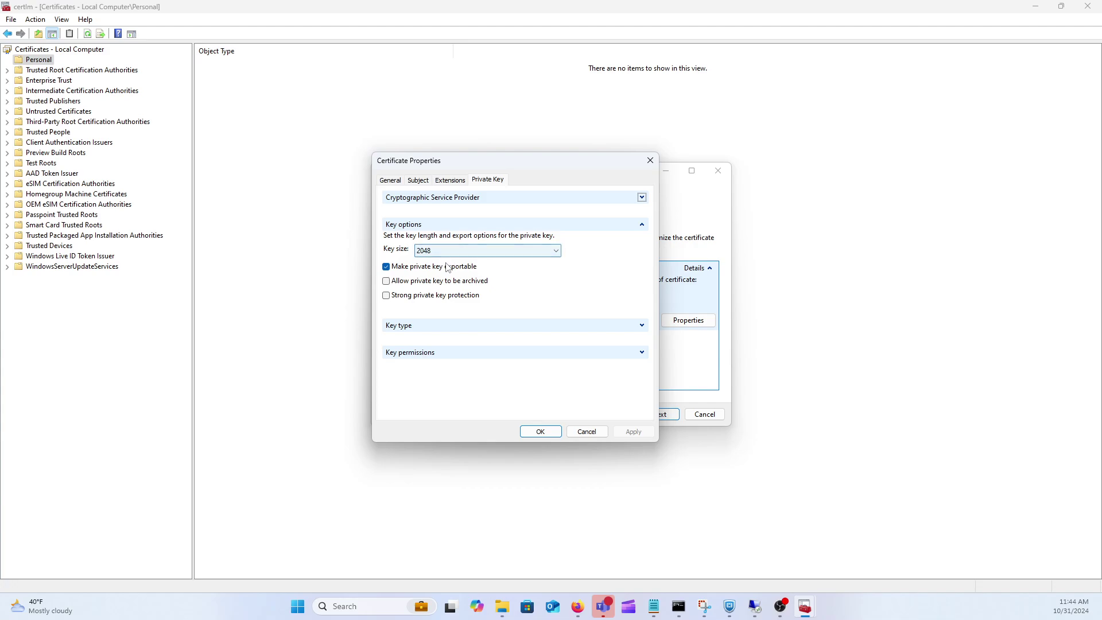
pyautogui.click(642, 325)
pyautogui.click(407, 350)
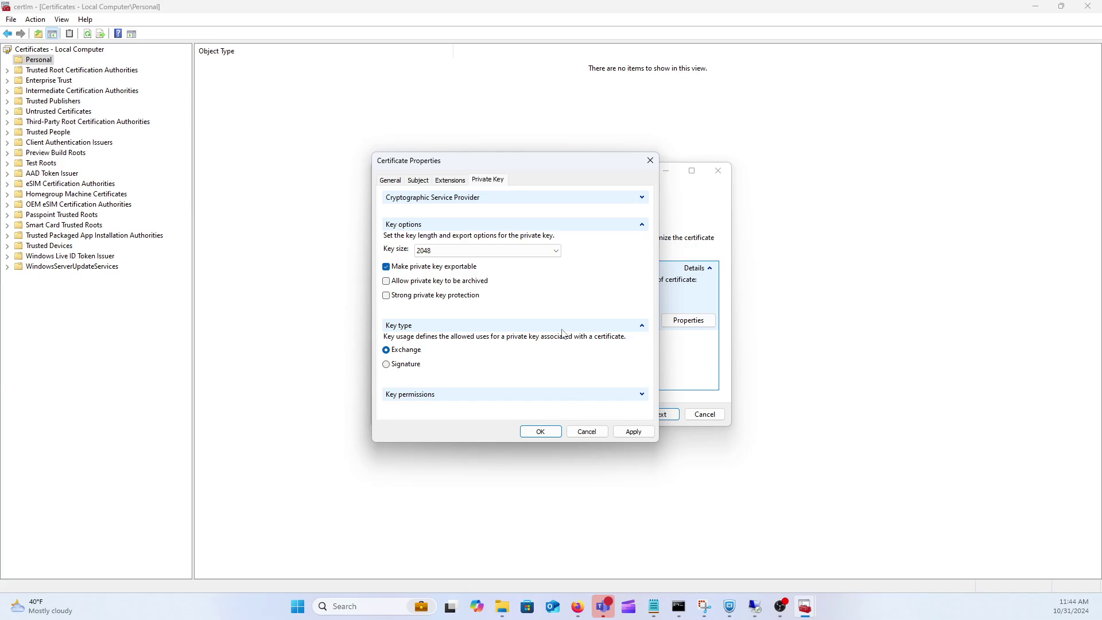
pyautogui.click(627, 434)
# Review the General, Subject, Extensions and Private Key tabs to check the settings.
pyautogui.click(451, 180)
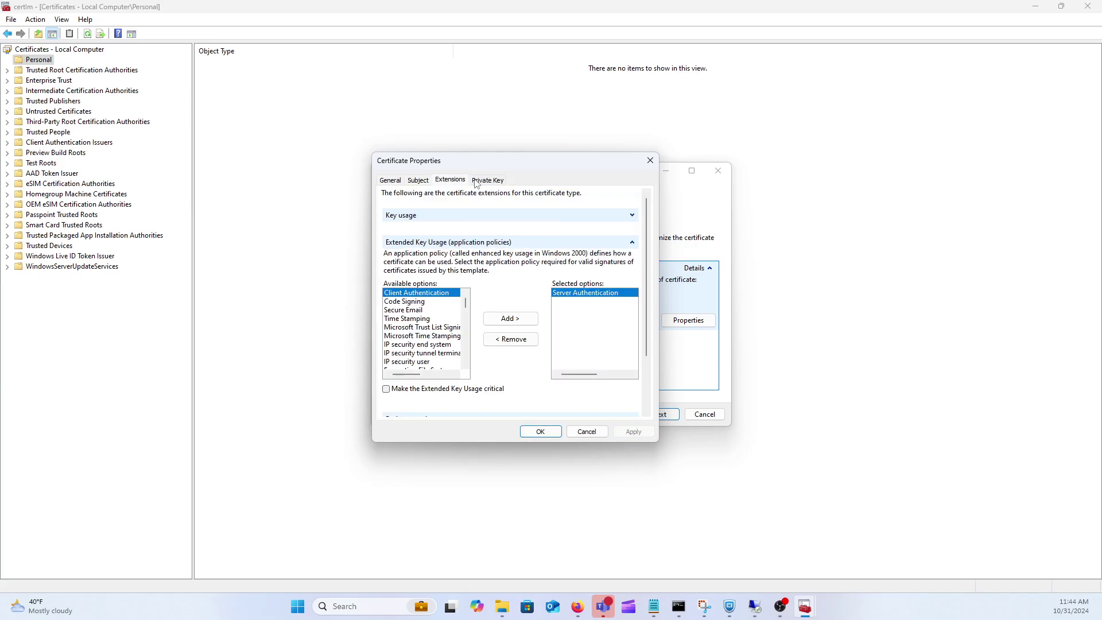
pyautogui.click(487, 181)
pyautogui.click(440, 181)
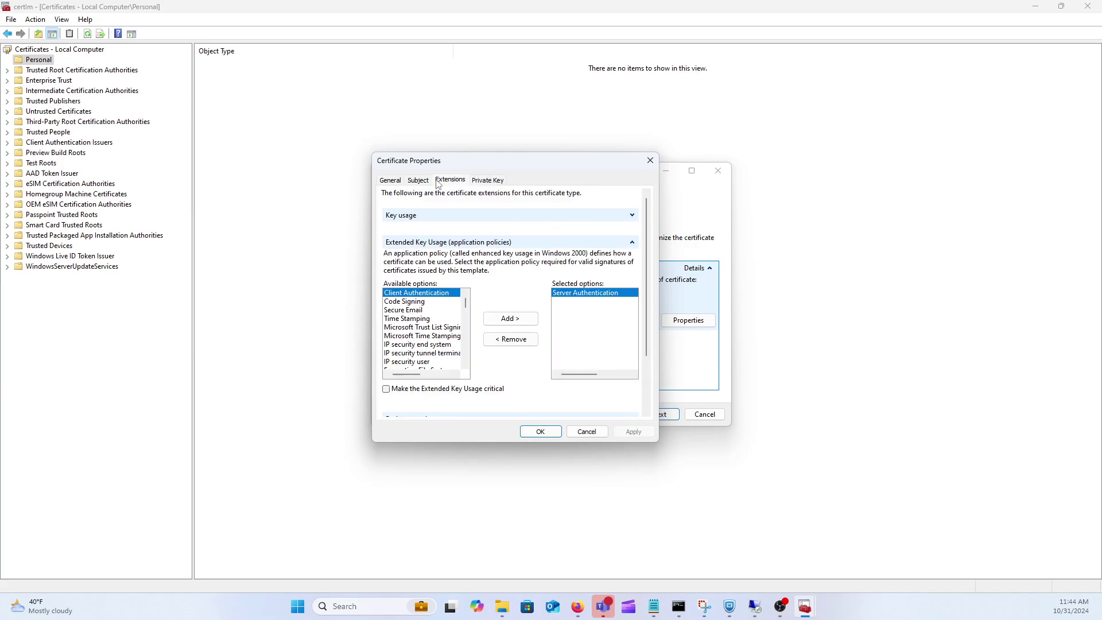
pyautogui.click(393, 180)
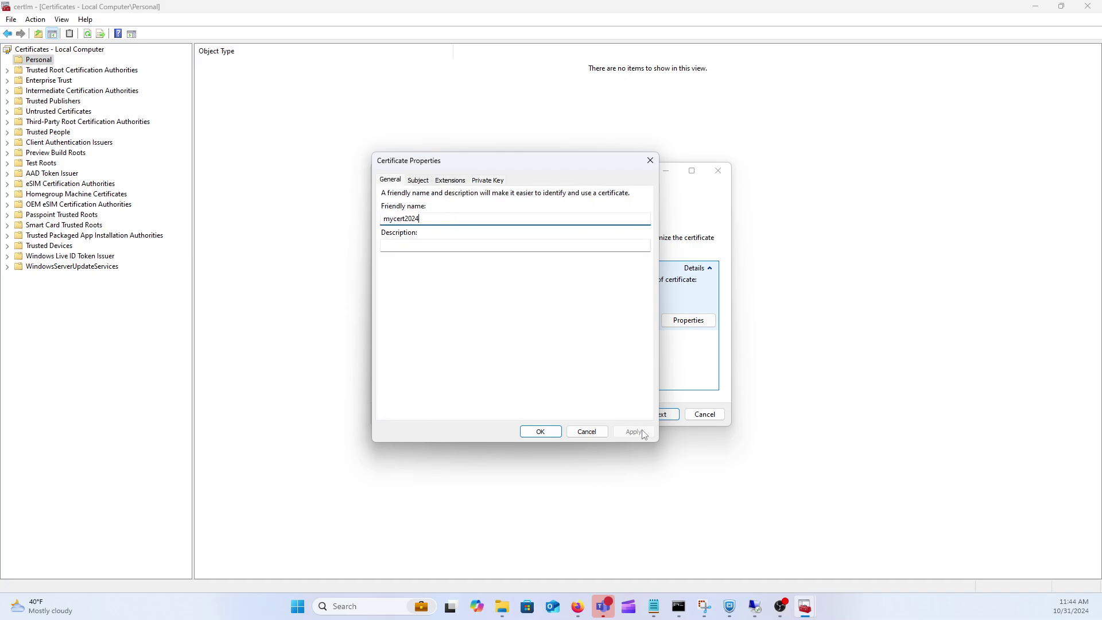
pyautogui.click(419, 180)
pyautogui.click(450, 181)
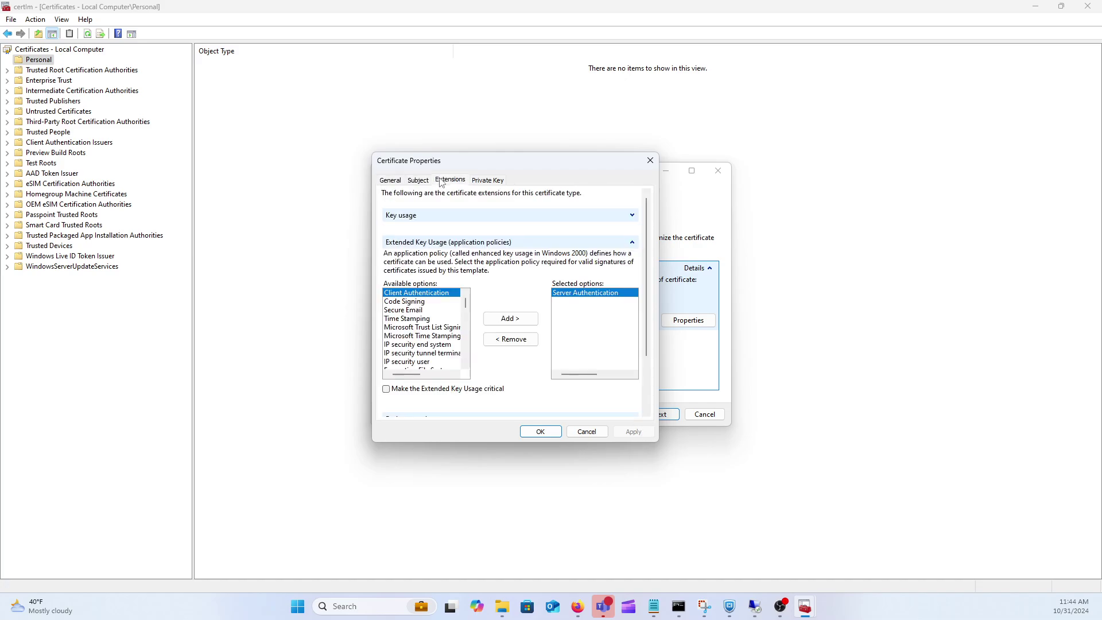
pyautogui.click(488, 180)
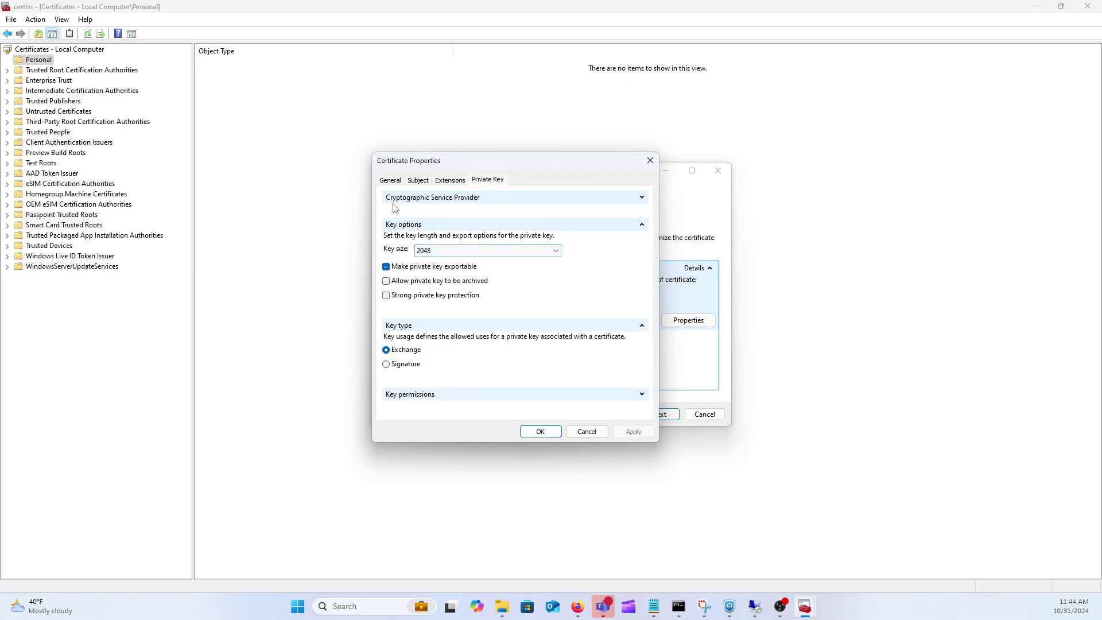
# Save the offline request as mycsr in Documents in Base 64 format and finish the wizard.
pyautogui.click(541, 431)
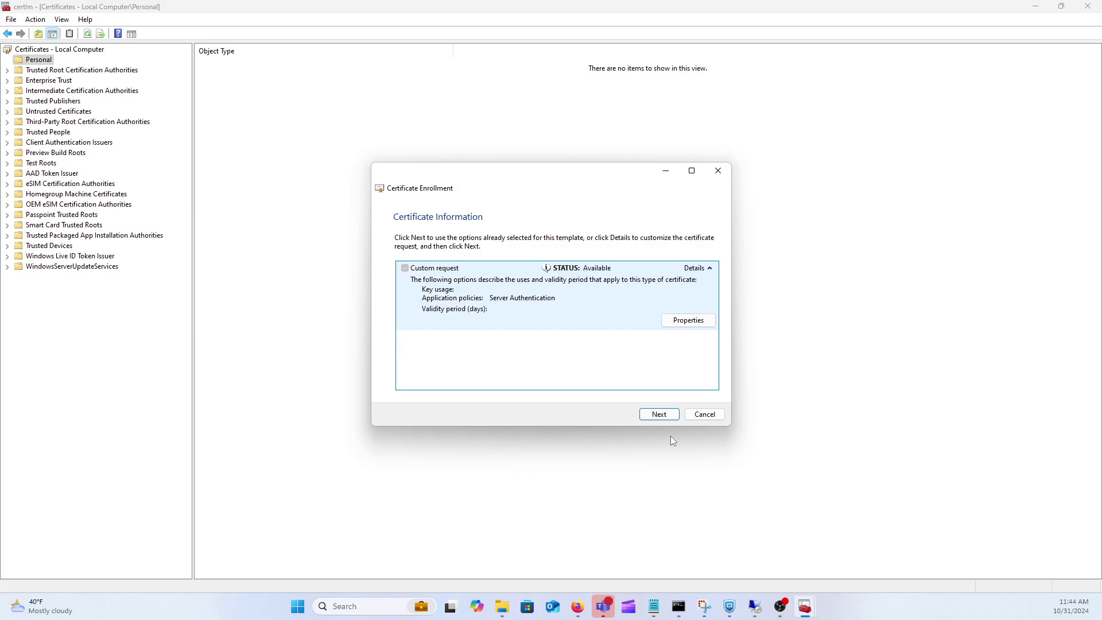
pyautogui.click(659, 415)
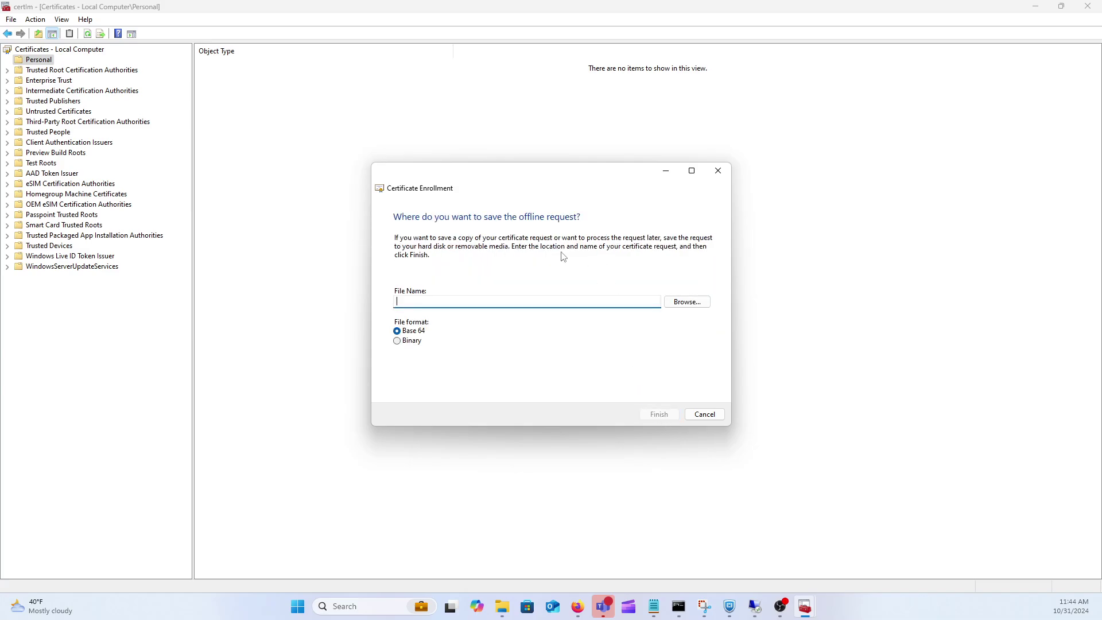
pyautogui.click(687, 302)
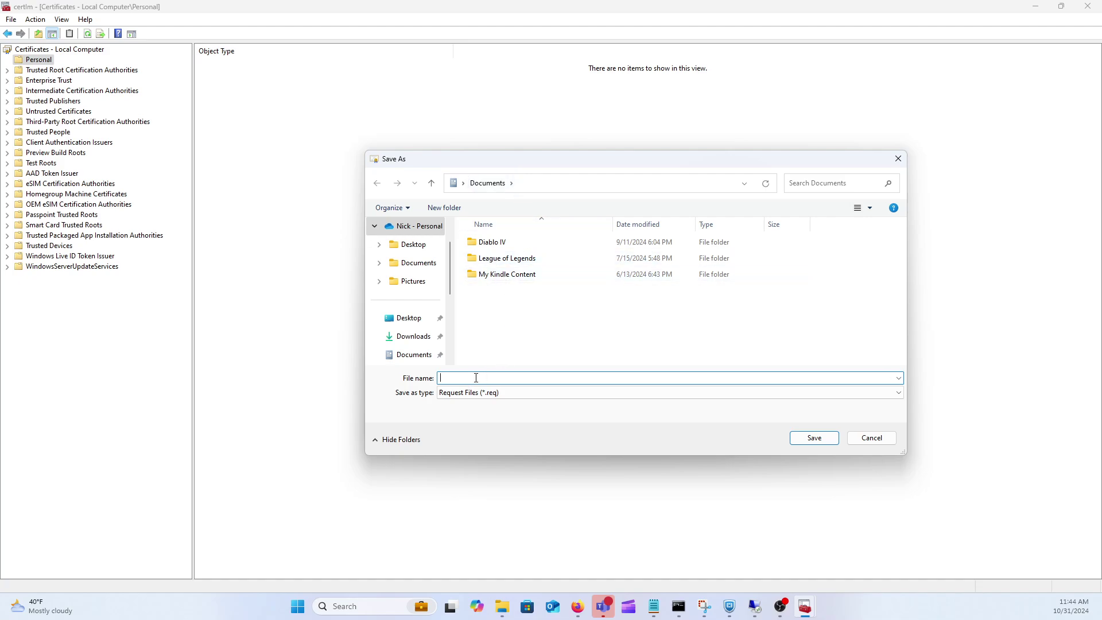
pyautogui.write('mycsr')
pyautogui.click(818, 440)
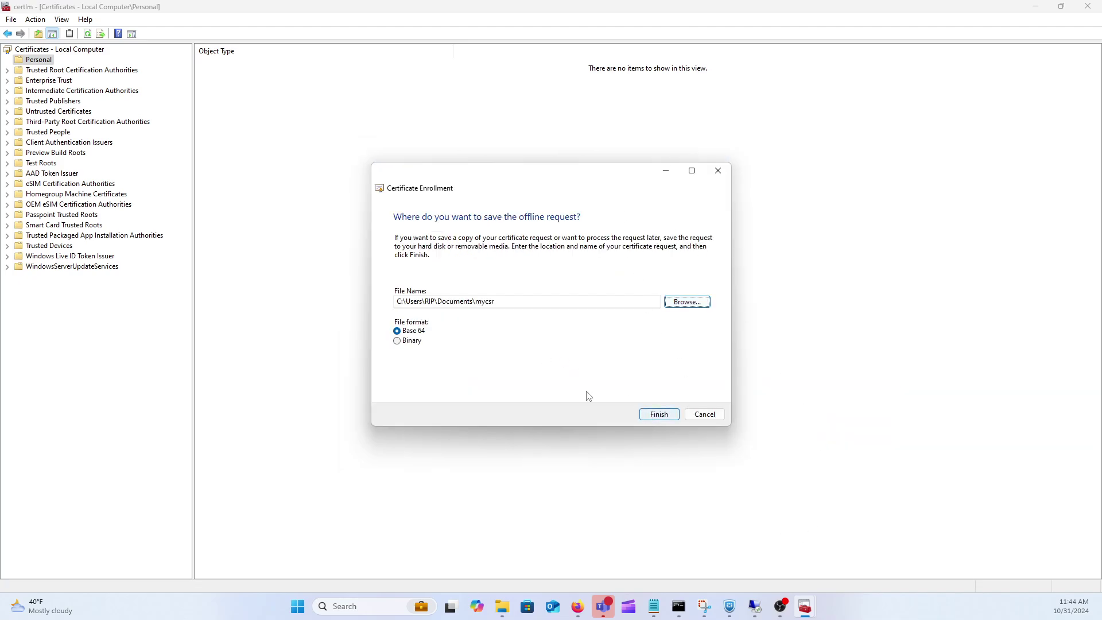
pyautogui.click(658, 414)
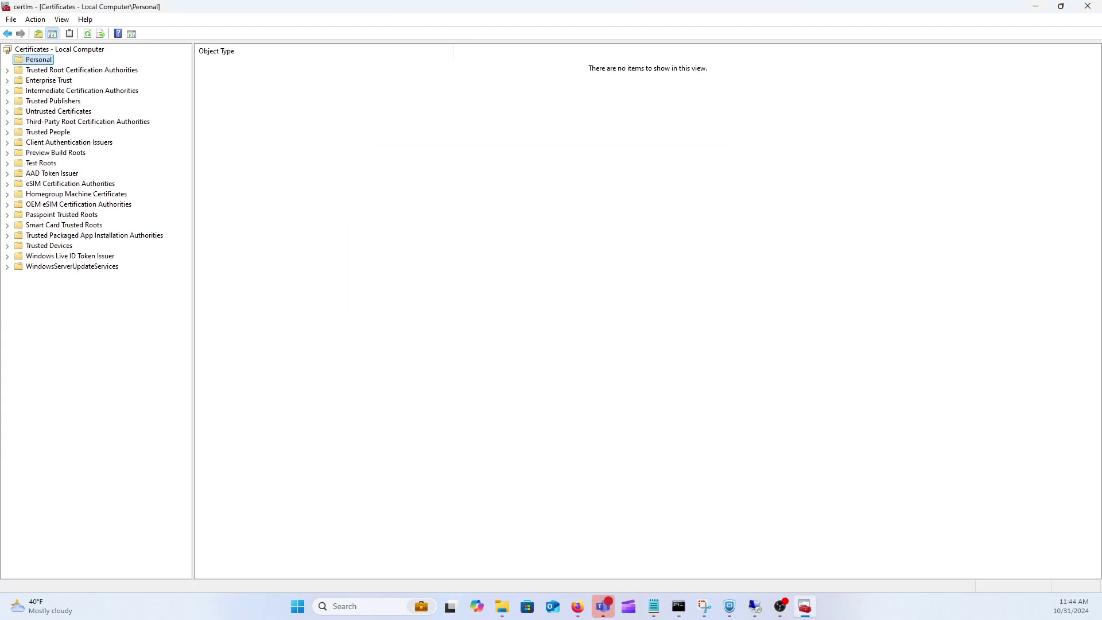
# Open File Explorer with Win+E to reach the saved mycsr request.
pyautogui.press('super+e')
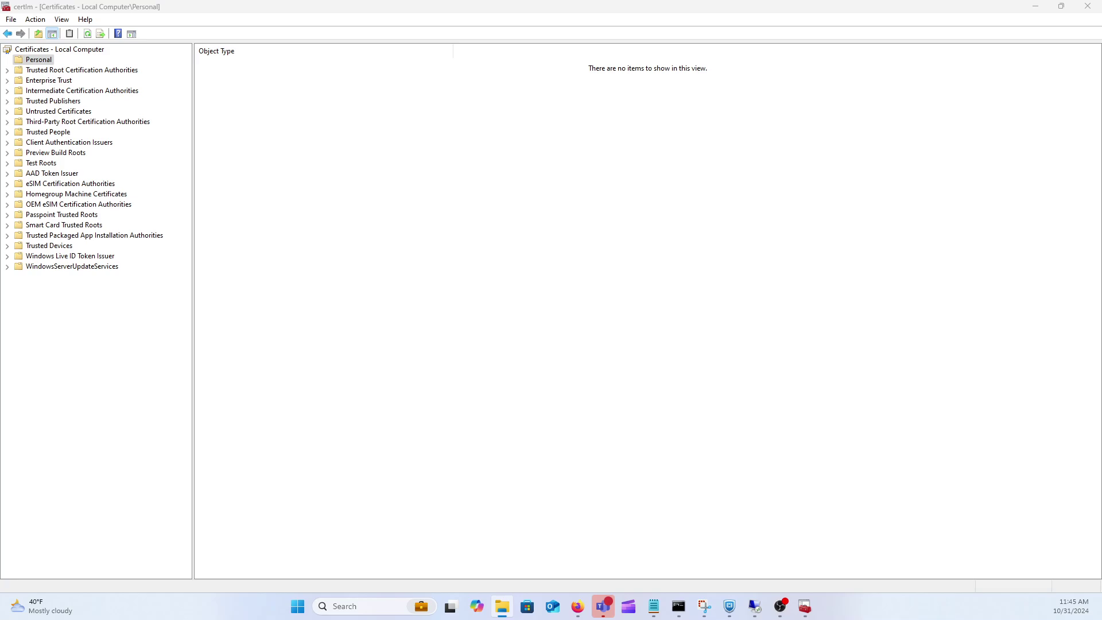
pyautogui.click(478, 199)
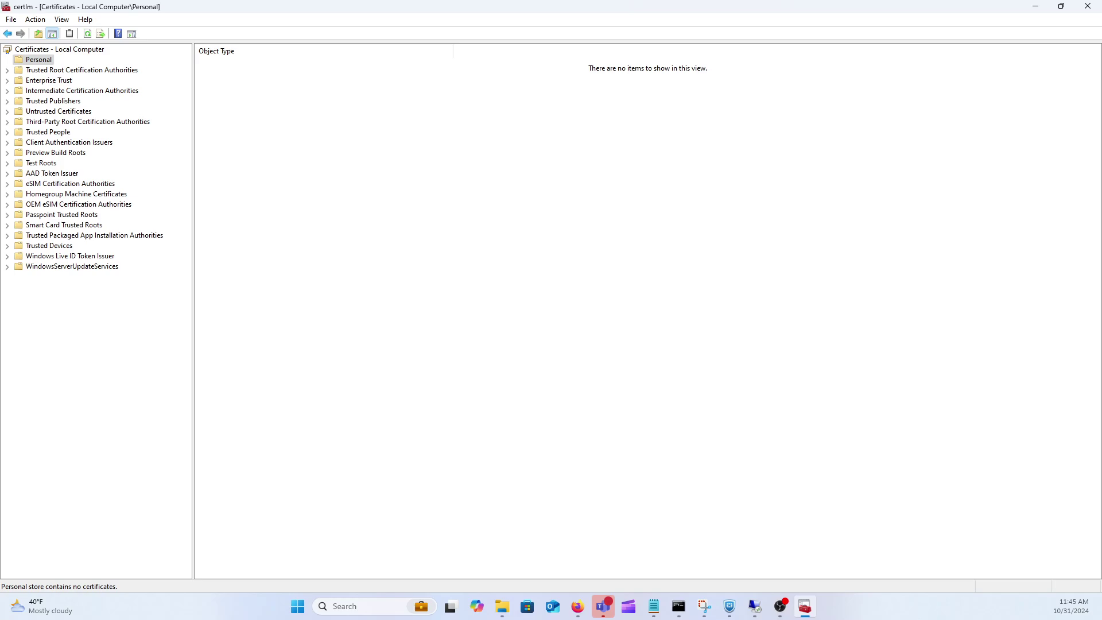
pyautogui.press('super+e')
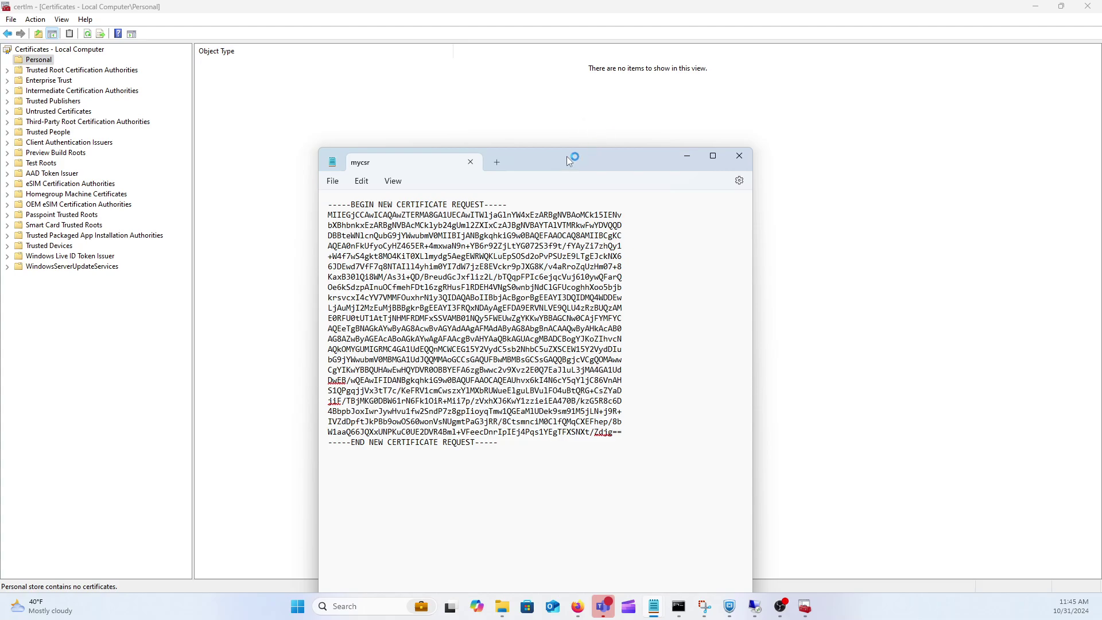
# Delete the trailing blank line in mycsr and select all the request text.
pyautogui.click(424, 415)
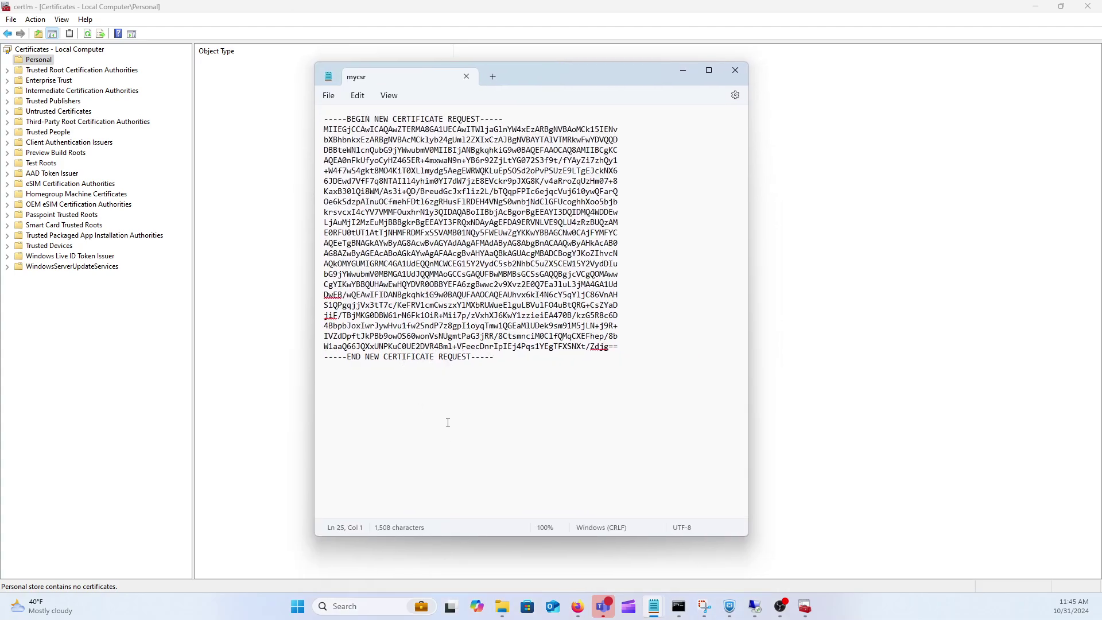
pyautogui.press('BackSpace')
pyautogui.hotkey('ctrl', 'a')
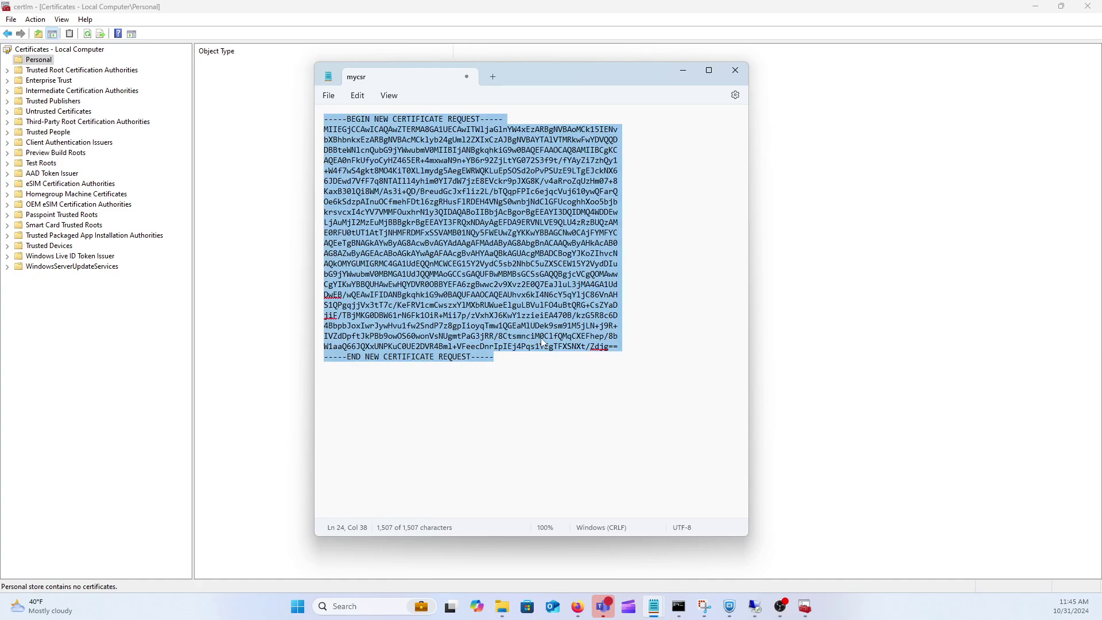